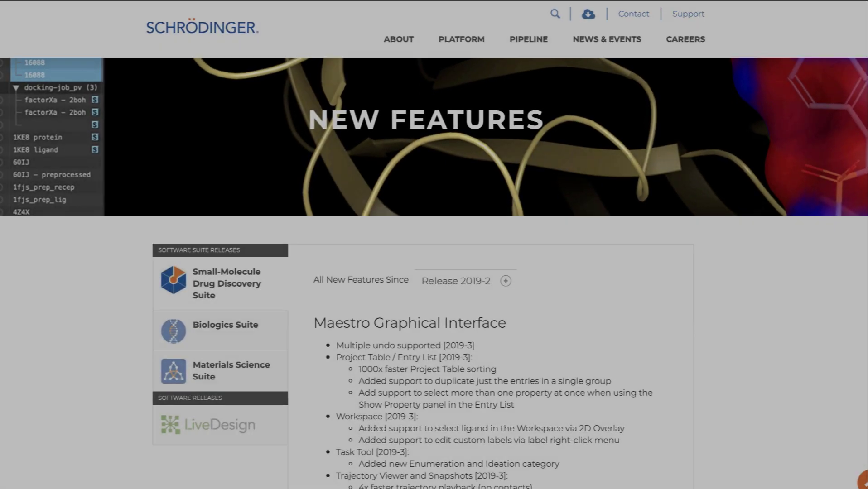
Scroll the 2019-3 New Features page through the Maestro, FEP+, Shape Screening and Enumeration sections
{"action": "scroll", "coordinate": [434, 272], "scroll_direction": "down", "scroll_amount": 7}
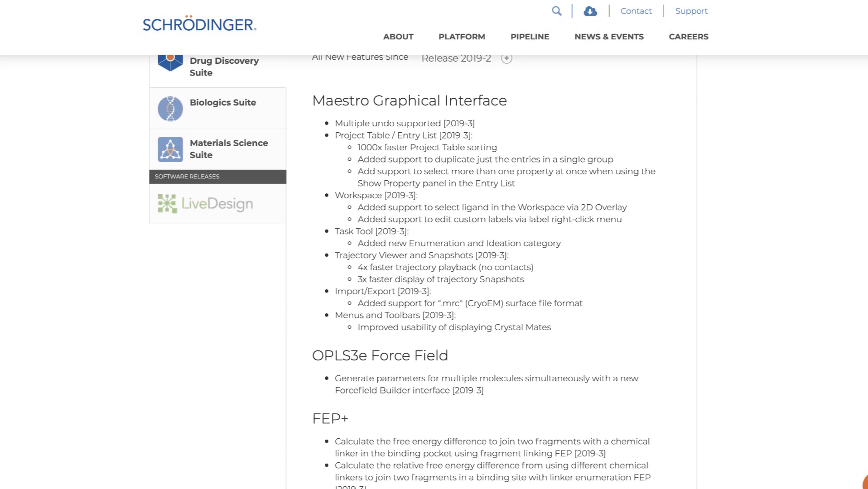
{"action": "scroll", "coordinate": [492, 272], "scroll_direction": "down", "scroll_amount": 7}
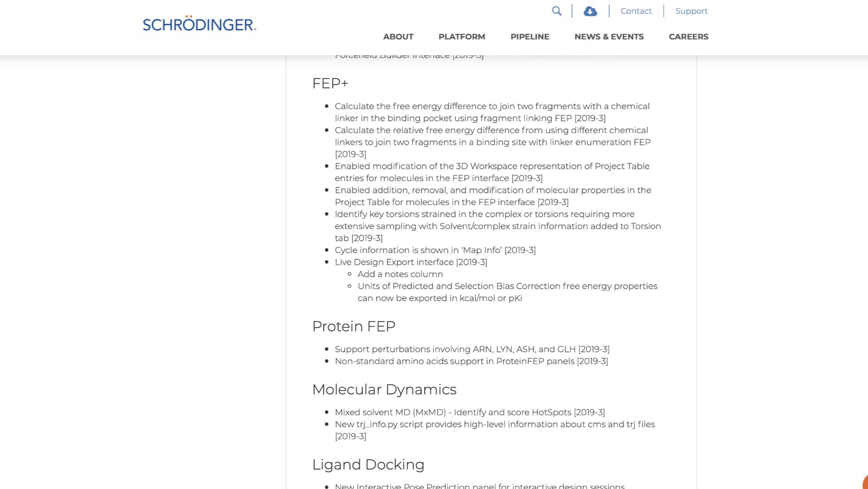
{"action": "scroll", "coordinate": [490, 271], "scroll_direction": "down", "scroll_amount": 6}
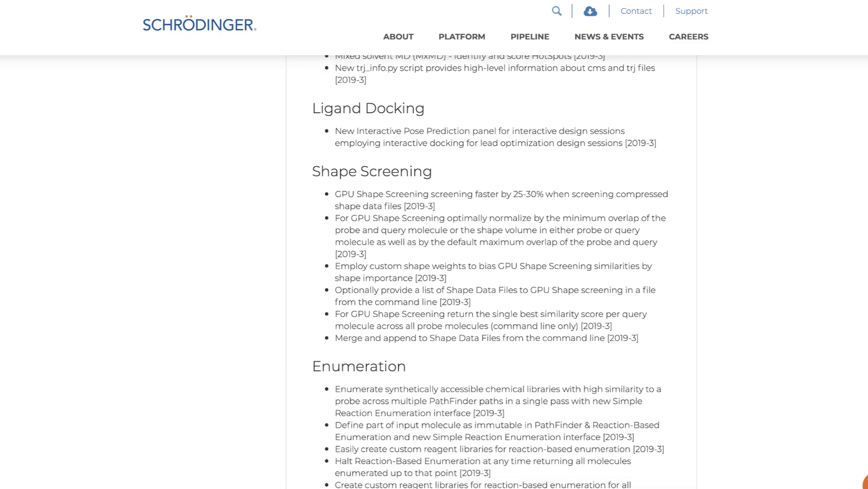
{"action": "scroll", "coordinate": [490, 272], "scroll_direction": "down", "scroll_amount": 6}
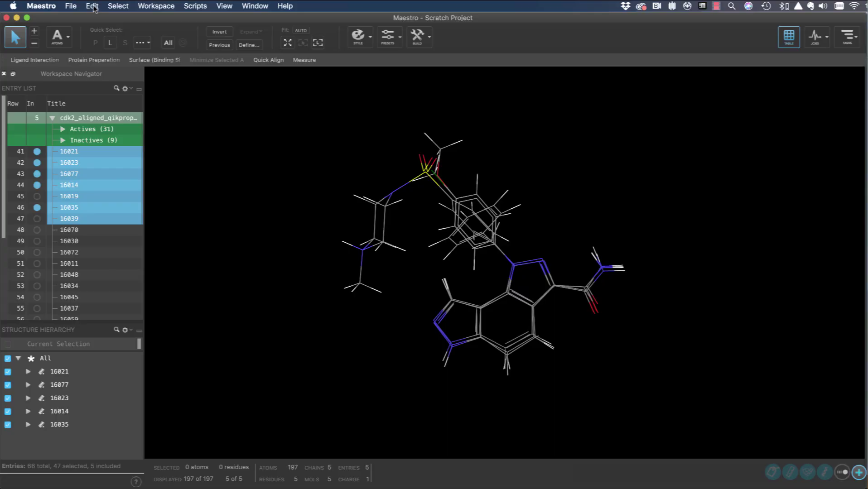
Undo the last two workspace actions with ⌘Z
{"action": "left_click", "coordinate": [93, 8]}
{"action": "mouse_move", "coordinate": [117, 37]}
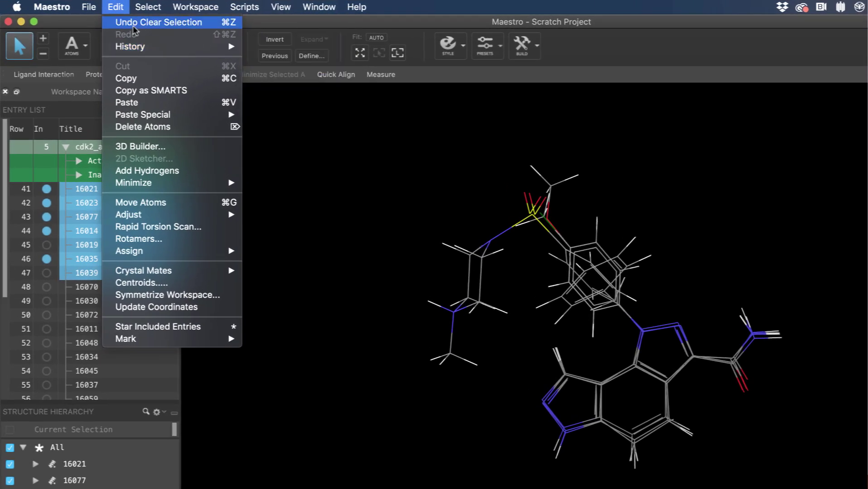
{"action": "left_click", "coordinate": [235, 23]}
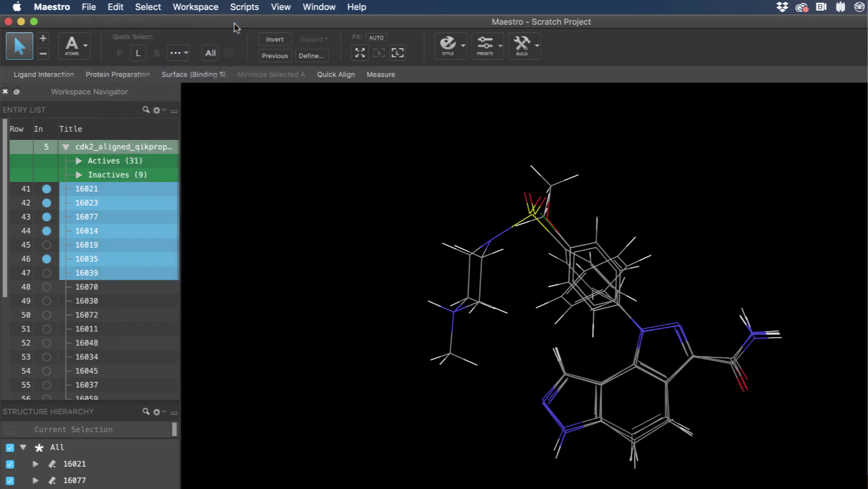
{"action": "key", "text": "super+z"}
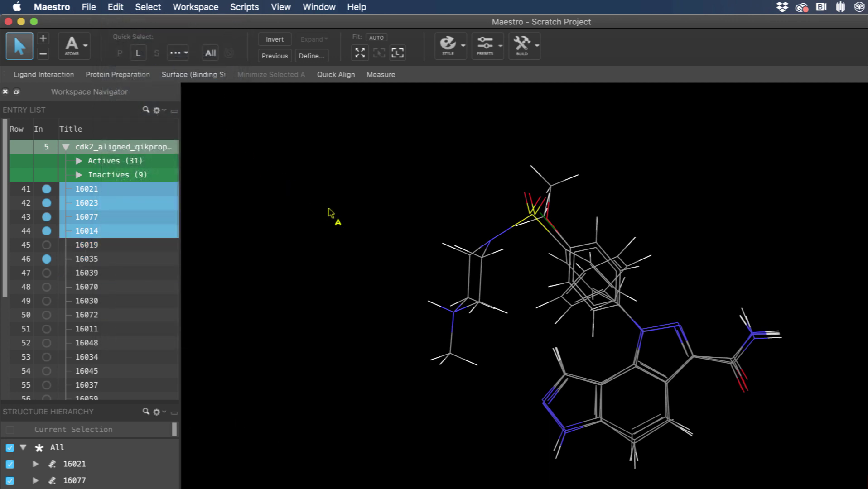
{"action": "key", "text": "super+z"}
{"action": "key", "text": "super+z"}
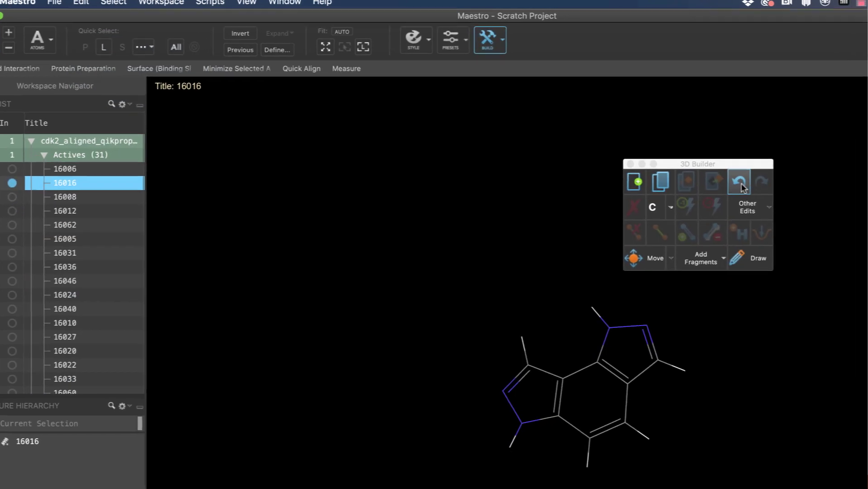
Undo the 3D Builder edits, restoring the phenyl ring, sulfonyl-methyl and amide groups
{"action": "left_click", "coordinate": [776, 193]}
{"action": "left_click", "coordinate": [647, 168]}
{"action": "left_click", "coordinate": [647, 167]}
{"action": "left_click", "coordinate": [647, 168]}
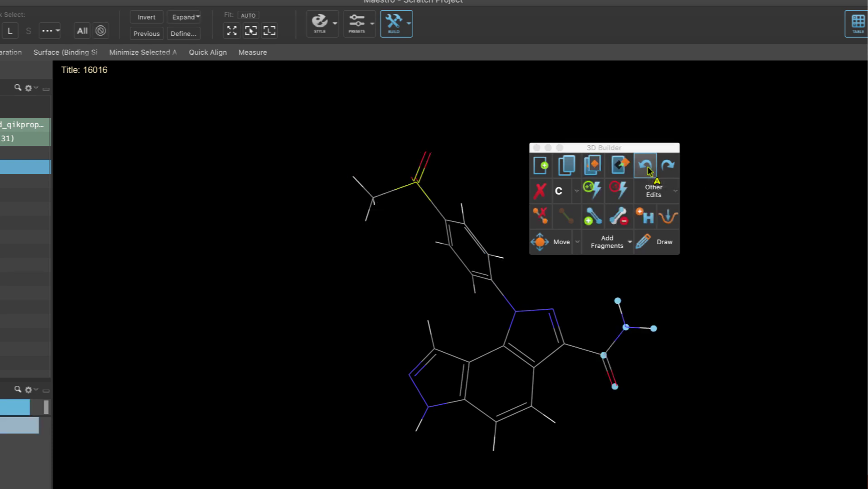
{"action": "left_click", "coordinate": [646, 168]}
Redo the amide, sulfonyl and phenyl ring selections and deletions
{"action": "left_click", "coordinate": [667, 167]}
{"action": "left_click", "coordinate": [667, 166]}
{"action": "left_click", "coordinate": [667, 167]}
{"action": "left_click", "coordinate": [669, 167]}
{"action": "left_click", "coordinate": [668, 167]}
{"action": "left_click", "coordinate": [668, 167]}
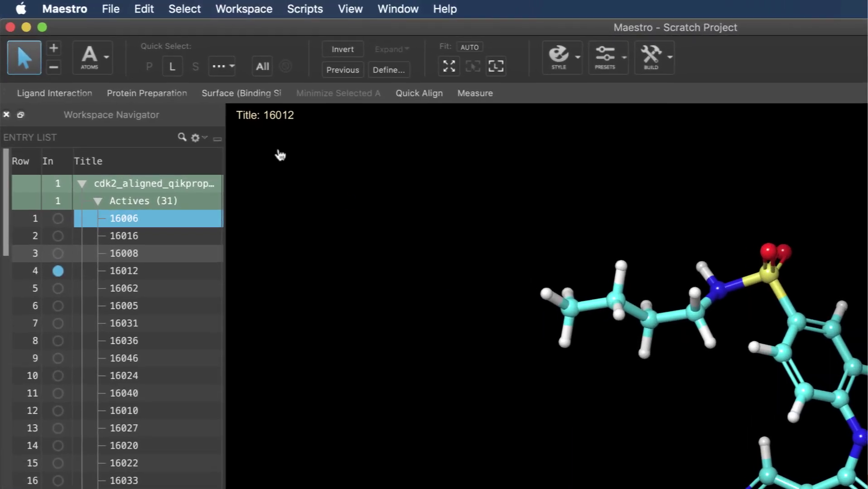
Return the project to the 'Delete Atoms' step in Edit > History
{"action": "left_click", "coordinate": [144, 10]}
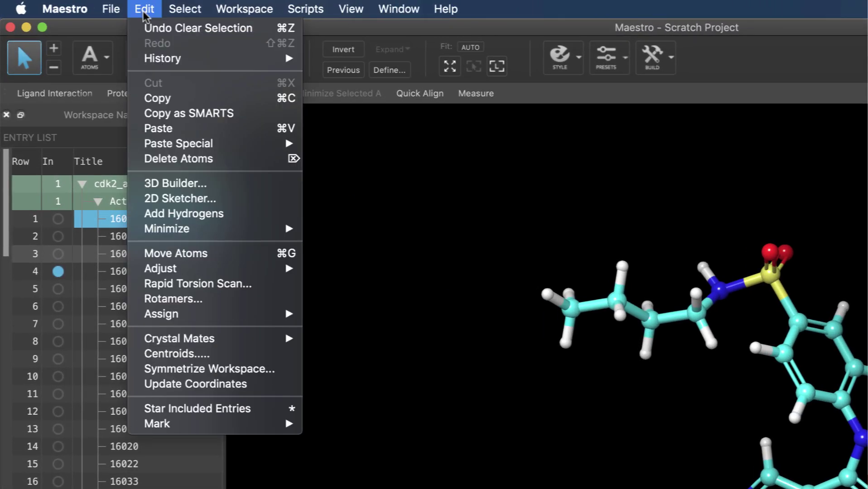
{"action": "mouse_move", "coordinate": [169, 58]}
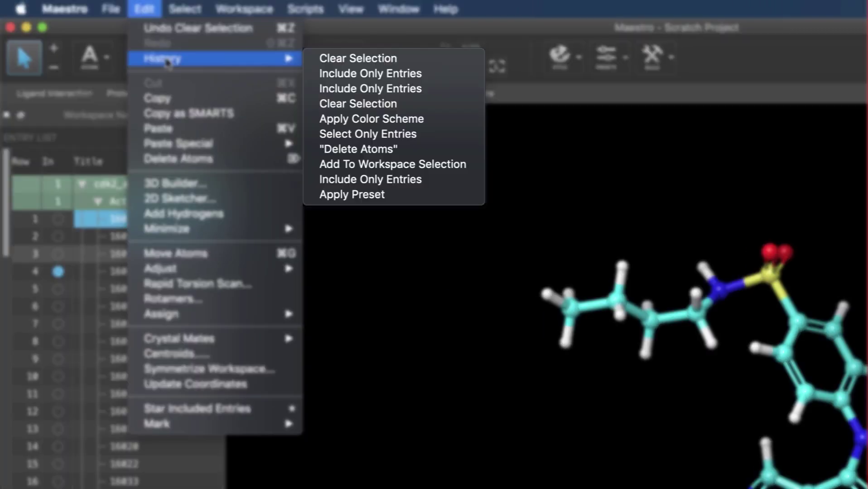
{"action": "left_click", "coordinate": [388, 156]}
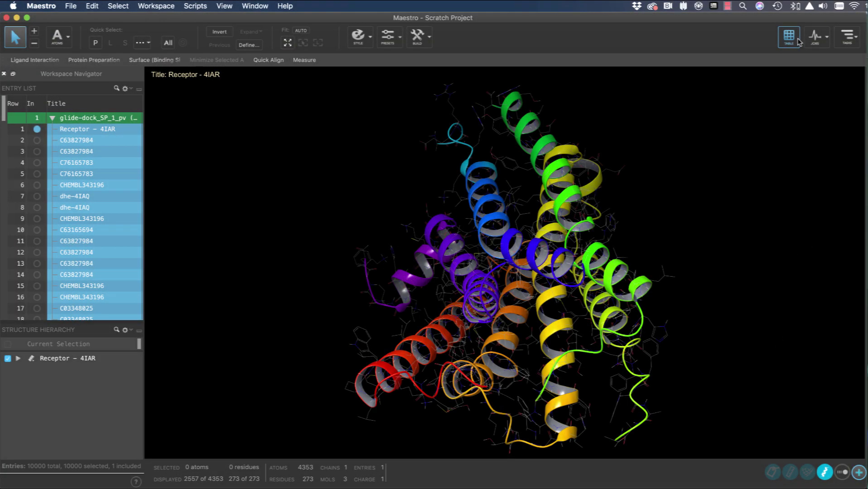
Sort all Project Table entries grouped by Title, by glide emodel and docking score
{"action": "left_click", "coordinate": [796, 41]}
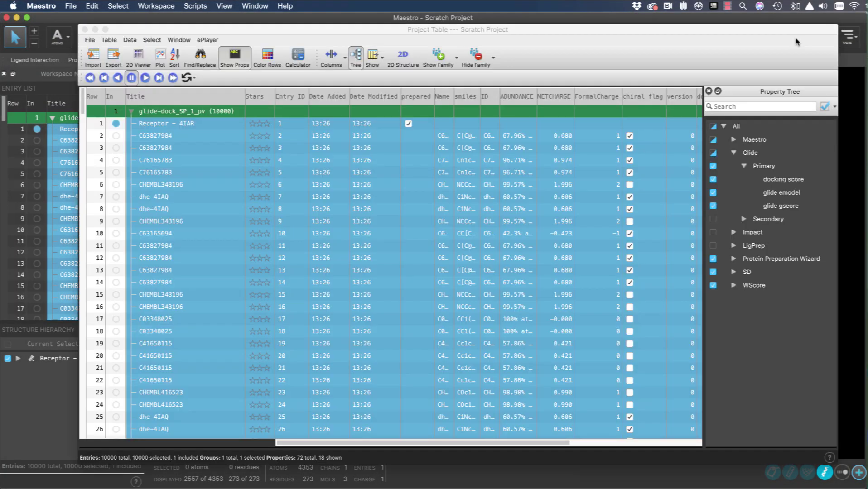
{"action": "left_click", "coordinate": [108, 40]}
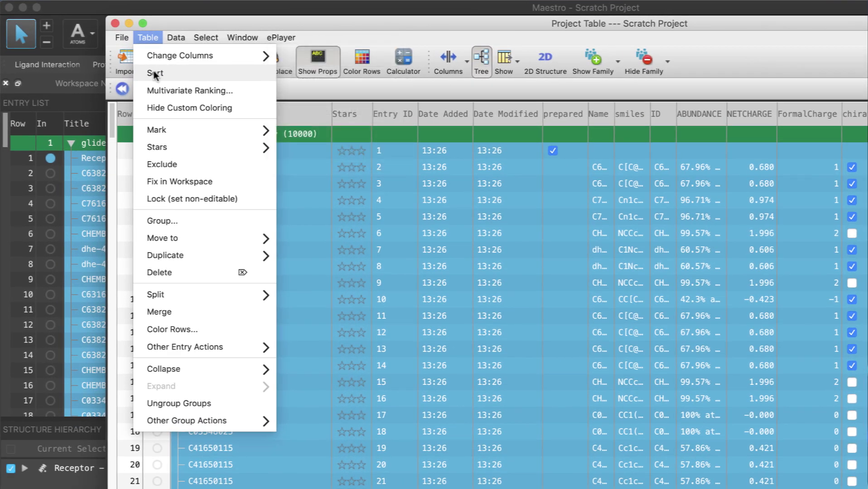
{"action": "left_click", "coordinate": [155, 73]}
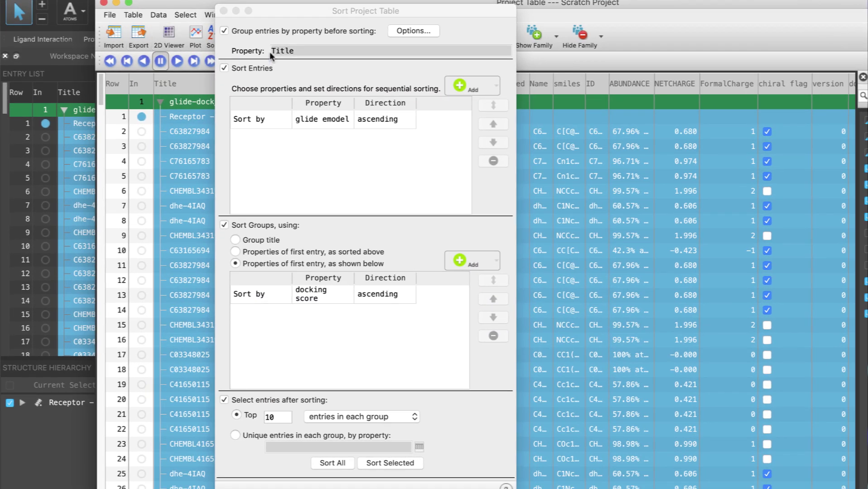
{"action": "left_click", "coordinate": [466, 15]}
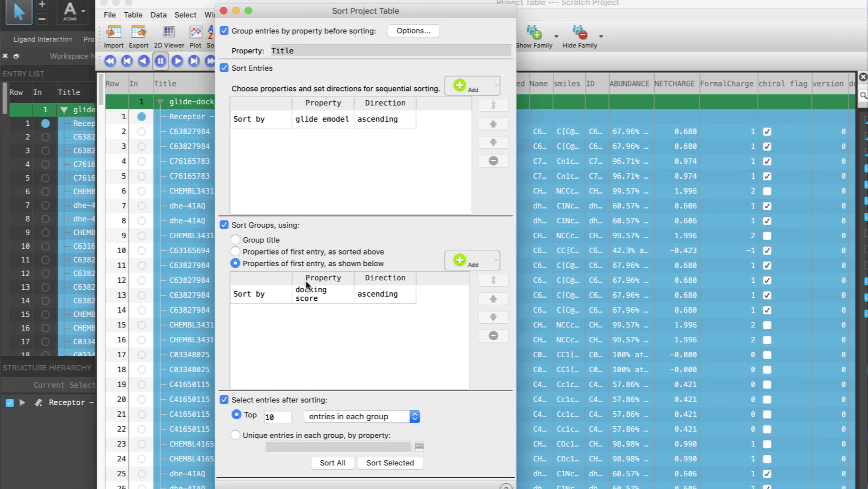
{"action": "left_click", "coordinate": [334, 463]}
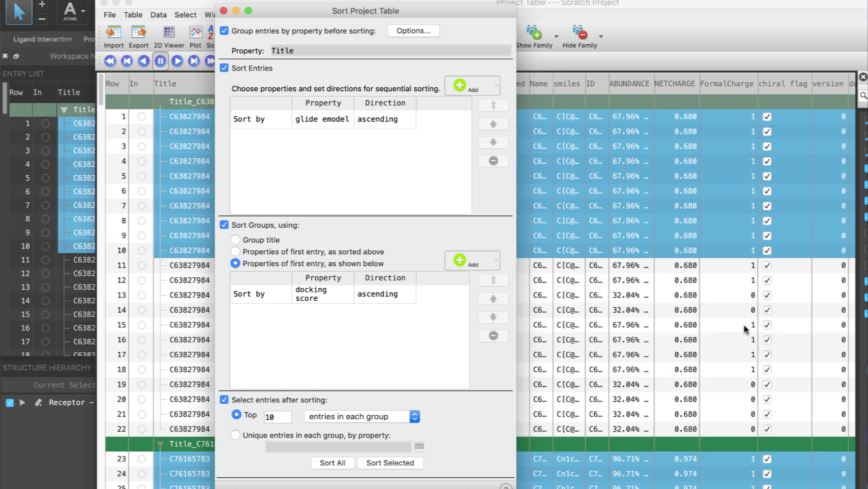
{"action": "scroll", "coordinate": [697, 287], "scroll_direction": "down", "scroll_amount": 3}
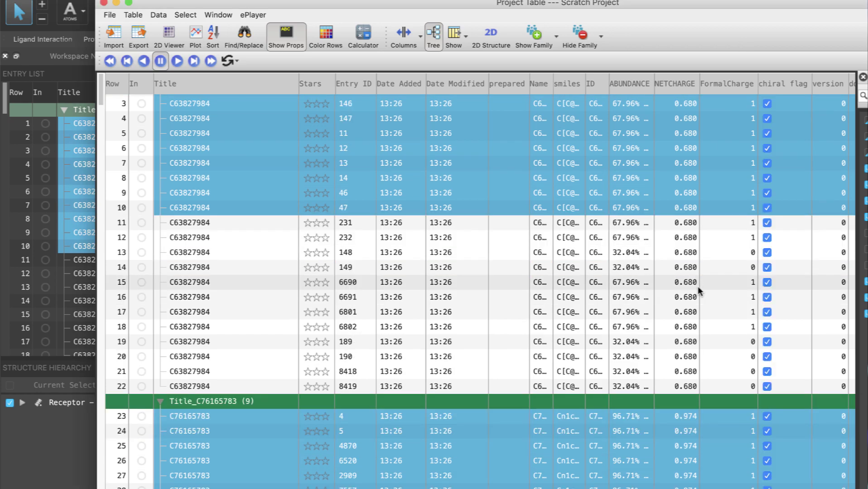
{"action": "scroll", "coordinate": [698, 287], "scroll_direction": "down", "scroll_amount": 8}
{"action": "scroll", "coordinate": [697, 286], "scroll_direction": "down", "scroll_amount": 20}
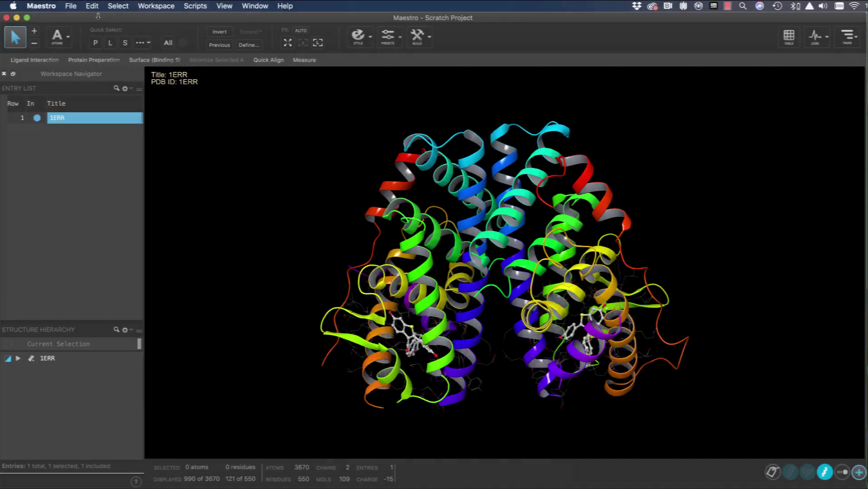
Generate all crystal mates of 1ERR and show them together with 1ERR
{"action": "left_click", "coordinate": [93, 8]}
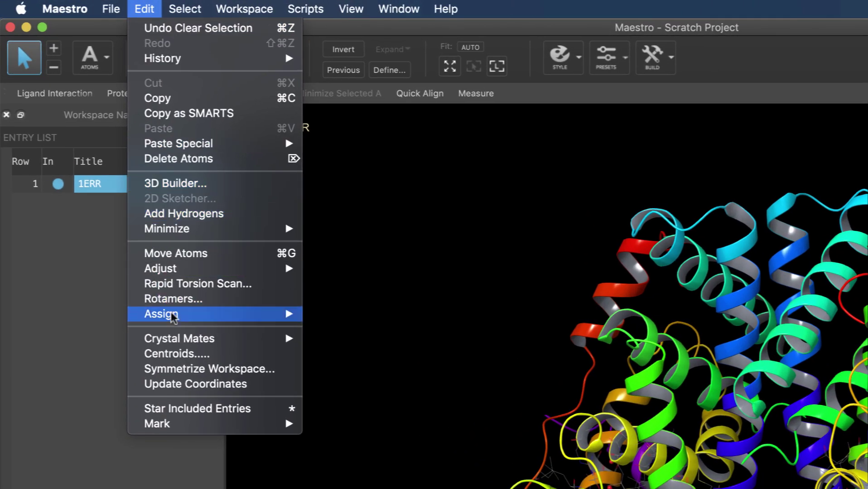
{"action": "mouse_move", "coordinate": [149, 280]}
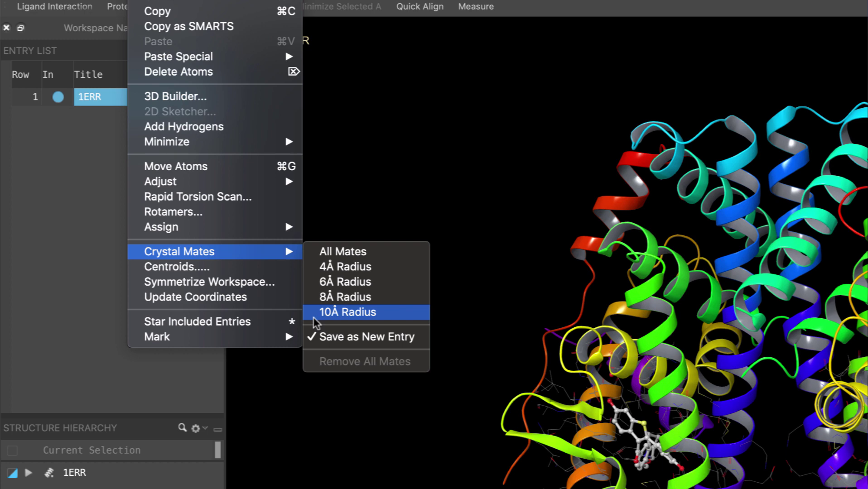
{"action": "left_click", "coordinate": [316, 252]}
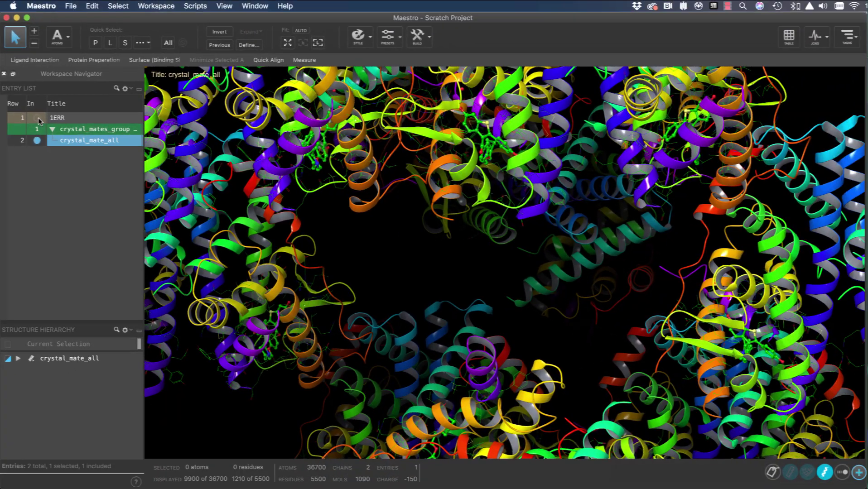
{"action": "left_click", "coordinate": [41, 115]}
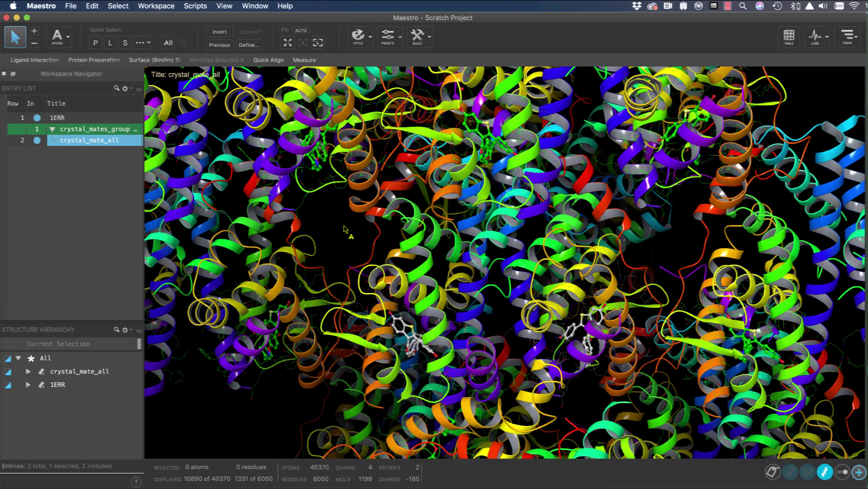
{"action": "scroll", "coordinate": [345, 228], "scroll_direction": "down", "scroll_amount": 10}
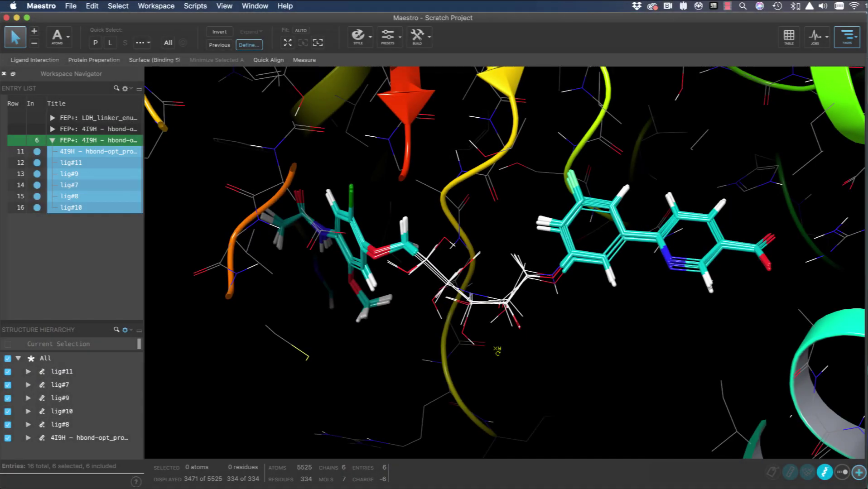
Generate the FEP+ map linking fragments to lig#11 and fit it to view
{"action": "middle_click_drag", "start_coordinate": [497, 351], "coordinate": [508, 341]}
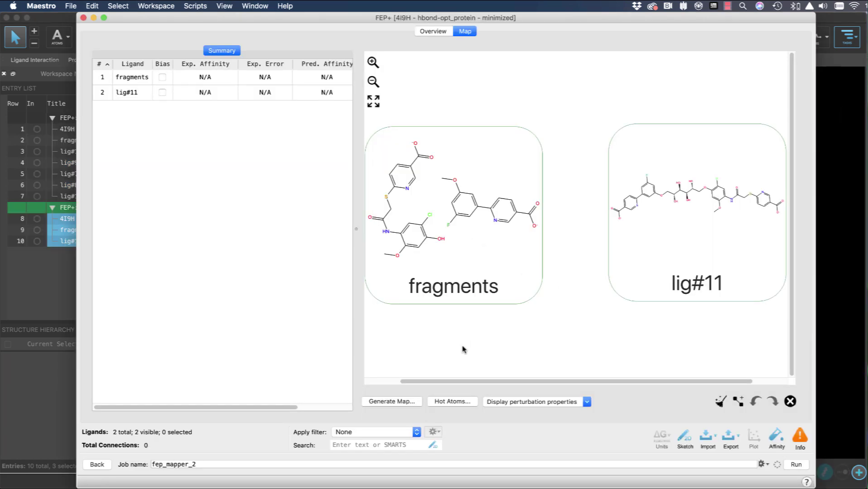
{"action": "left_click", "coordinate": [392, 402]}
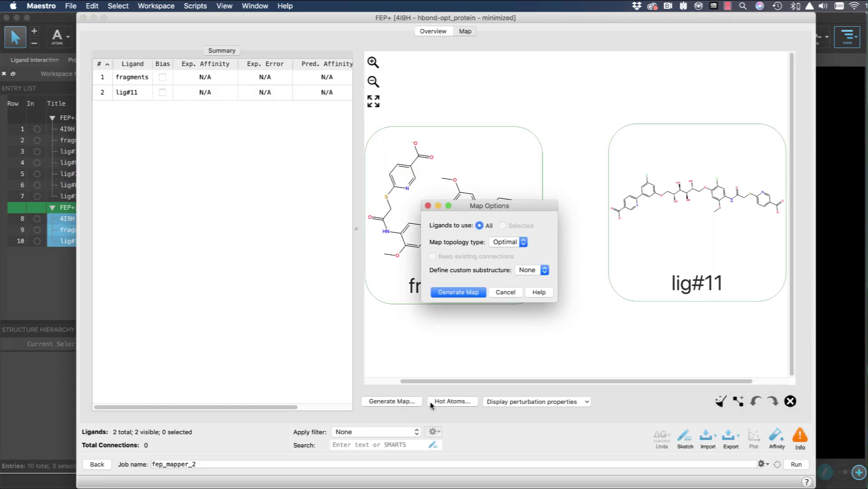
{"action": "left_click", "coordinate": [467, 292]}
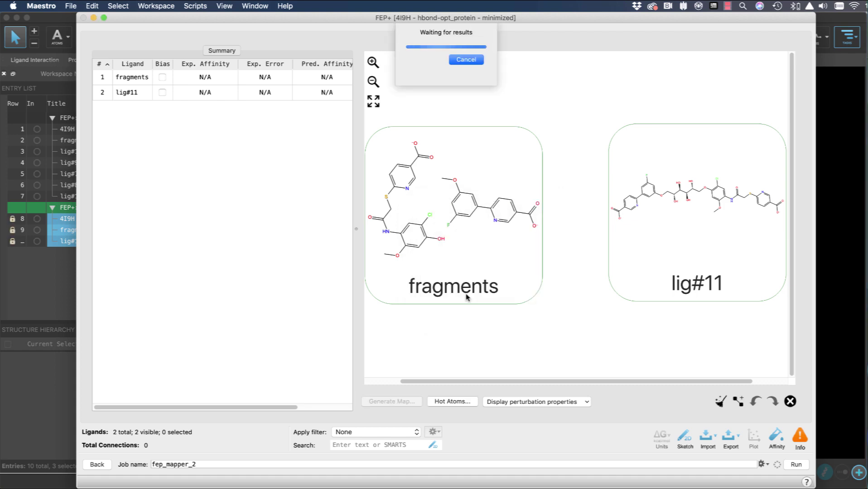
{"action": "left_click", "coordinate": [745, 163]}
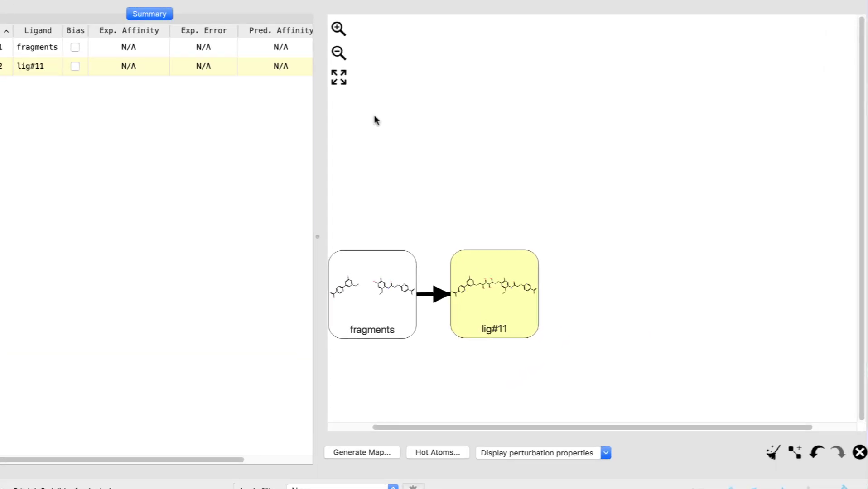
{"action": "left_click", "coordinate": [342, 81]}
Show the fragments→lig#11 perturbation with atoms coloured by Common core
{"action": "left_click", "coordinate": [577, 220]}
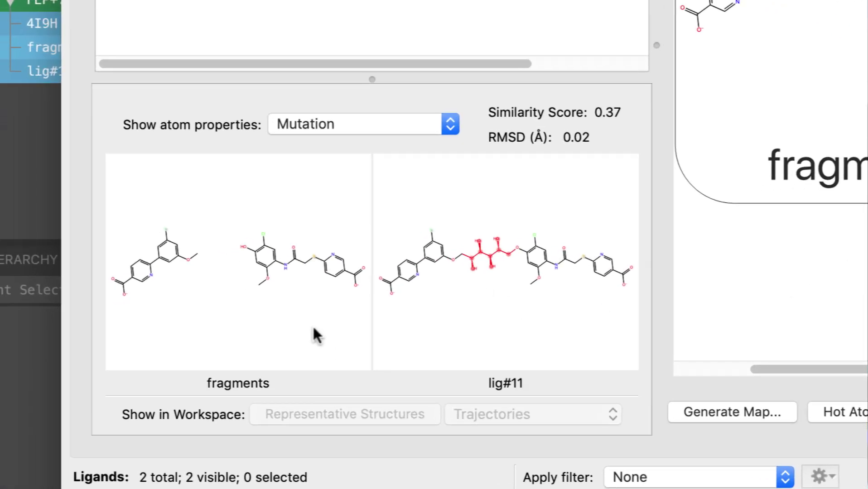
{"action": "left_click", "coordinate": [449, 124]}
{"action": "left_click", "coordinate": [371, 164]}
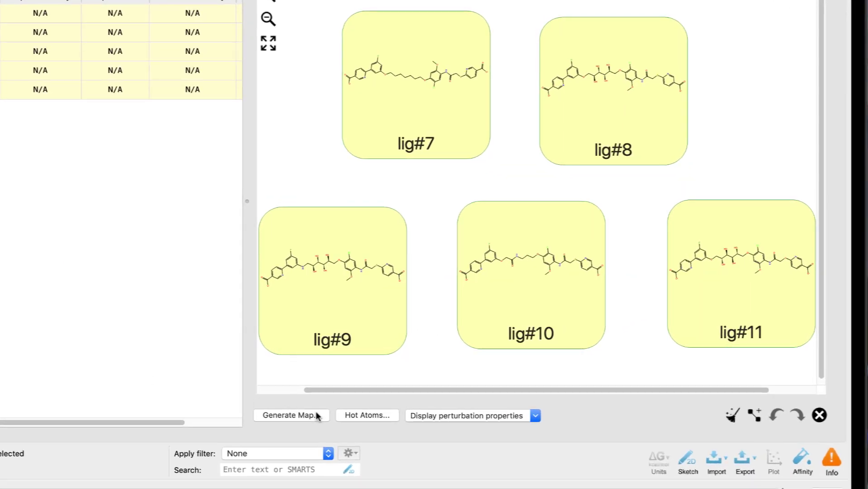
Regenerate the lig#7–lig#11 map using a custom Linker substructure picked on lig#11
{"action": "left_click", "coordinate": [317, 416]}
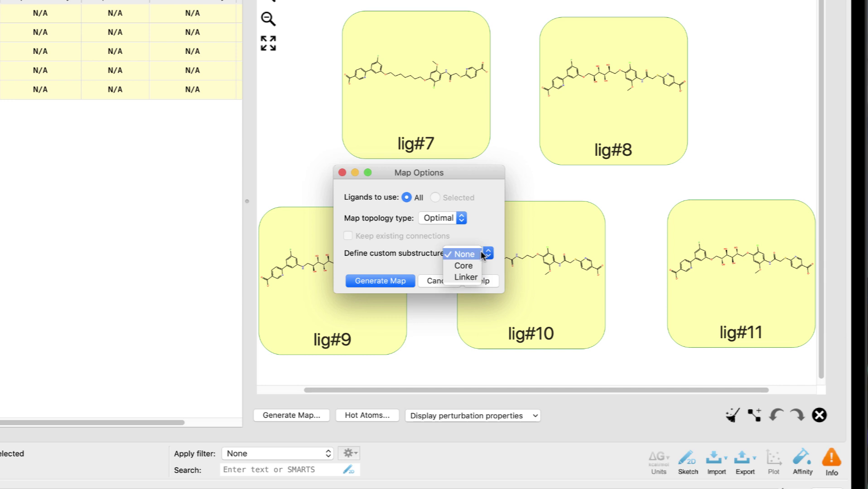
{"action": "left_click", "coordinate": [477, 277]}
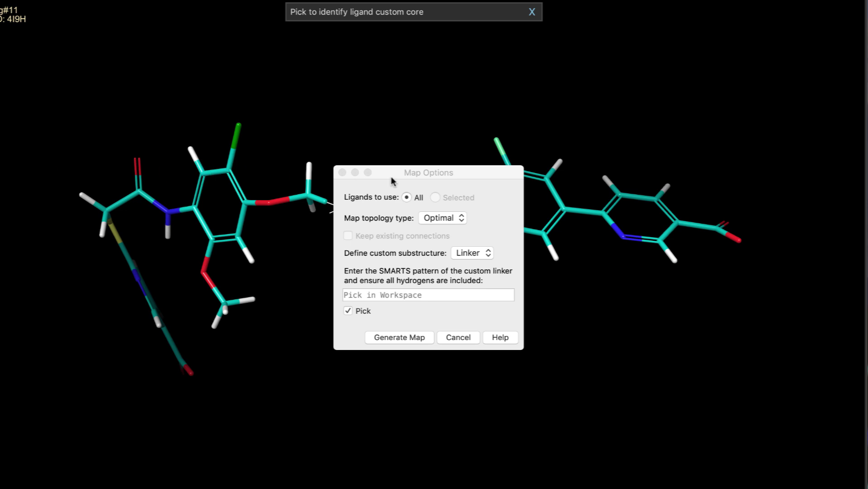
{"action": "left_click_drag", "start_coordinate": [391, 176], "coordinate": [634, 299]}
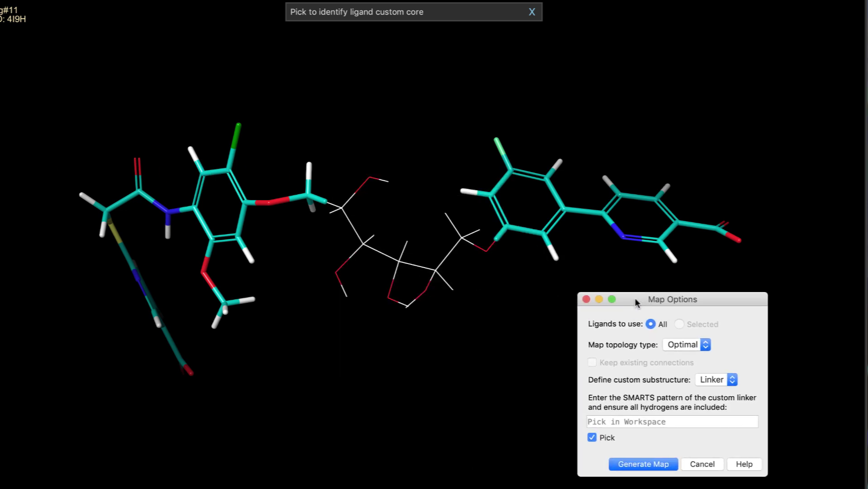
{"action": "left_click", "coordinate": [367, 241]}
{"action": "left_click_drag", "start_coordinate": [440, 333], "coordinate": [455, 336]}
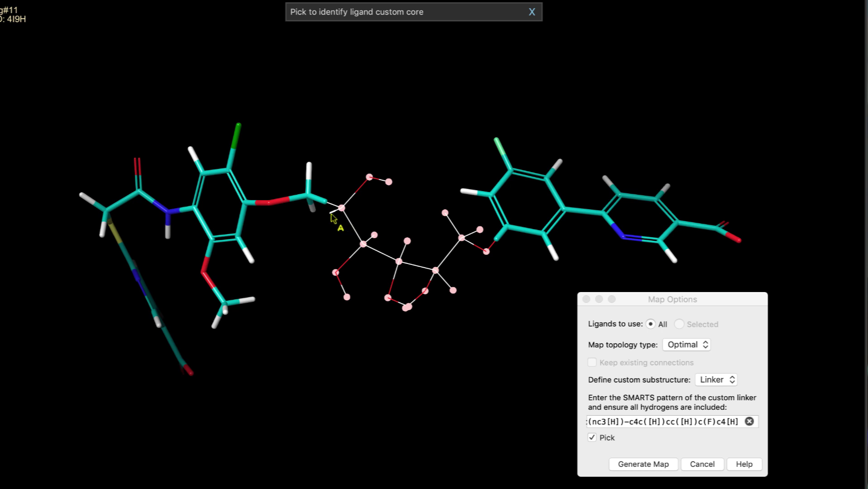
{"action": "left_click", "coordinate": [644, 462]}
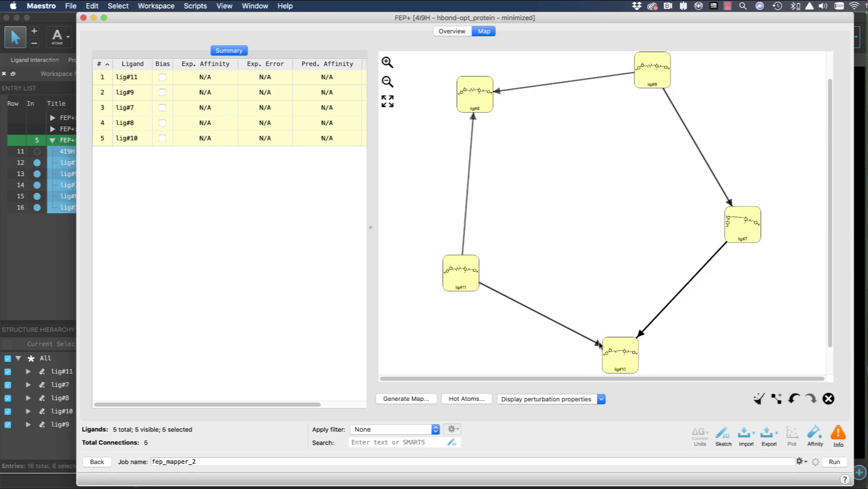
Inspect the lig#11→lig#10 and lig#11→lig#8 perturbation edges
{"action": "left_click", "coordinate": [575, 332]}
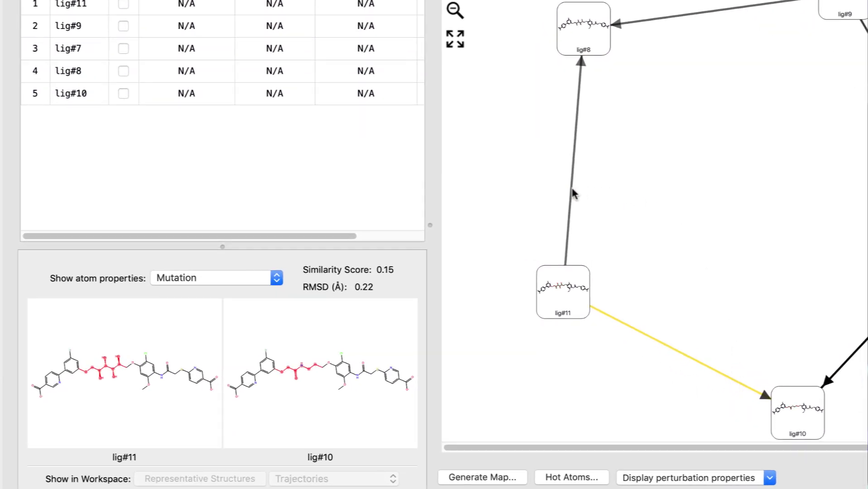
{"action": "left_click", "coordinate": [572, 195]}
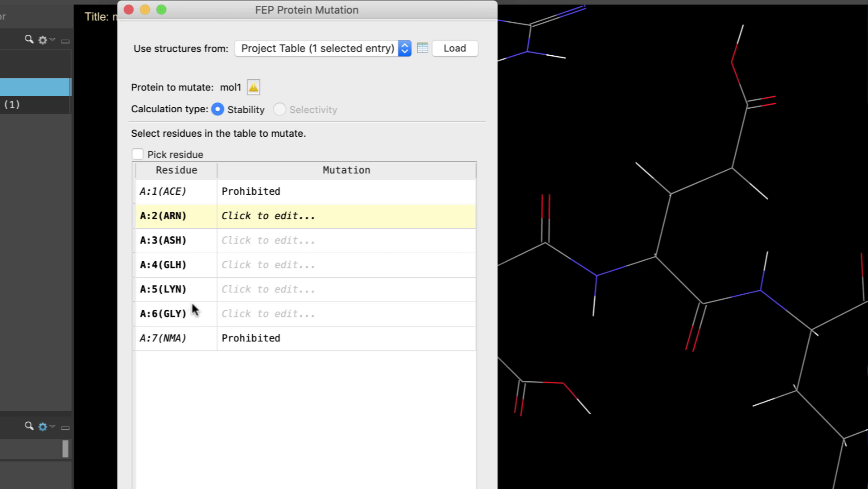
Set residue A:2(ARN) to mutate to ASQ and MSE
{"action": "left_click", "coordinate": [306, 220]}
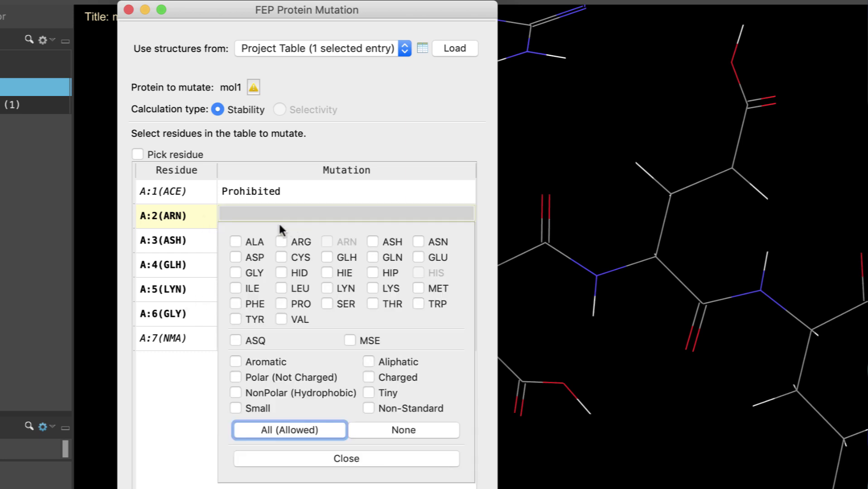
{"action": "left_click", "coordinate": [266, 341]}
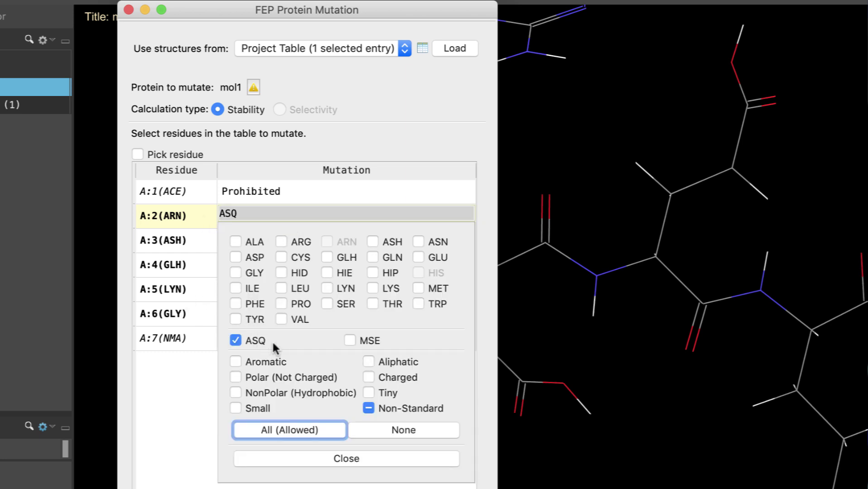
{"action": "left_click", "coordinate": [349, 341]}
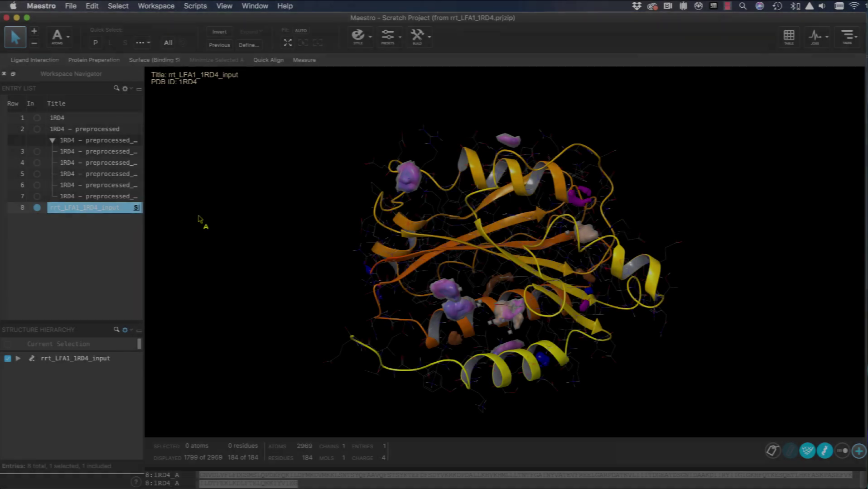
Hide all surfaces, then show acetonitrile, isopropanol, pyrimidine isosurfaces and Hotspot_0
{"action": "left_click", "coordinate": [136, 208]}
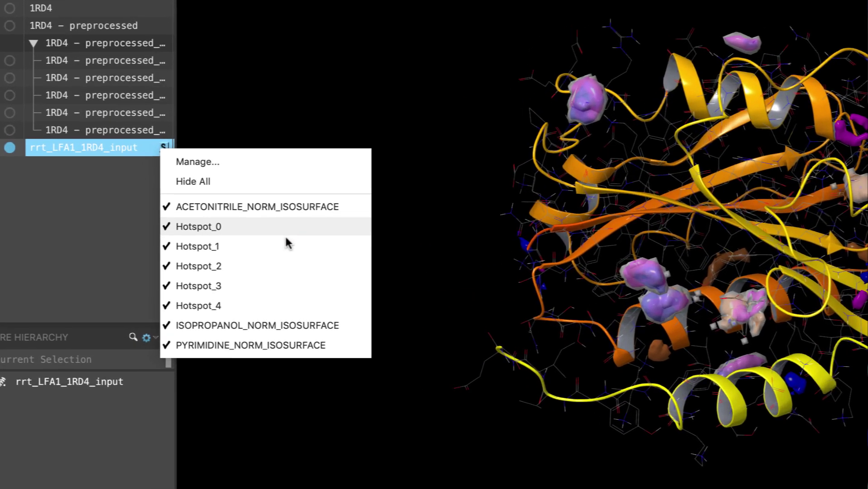
{"action": "left_click", "coordinate": [242, 184]}
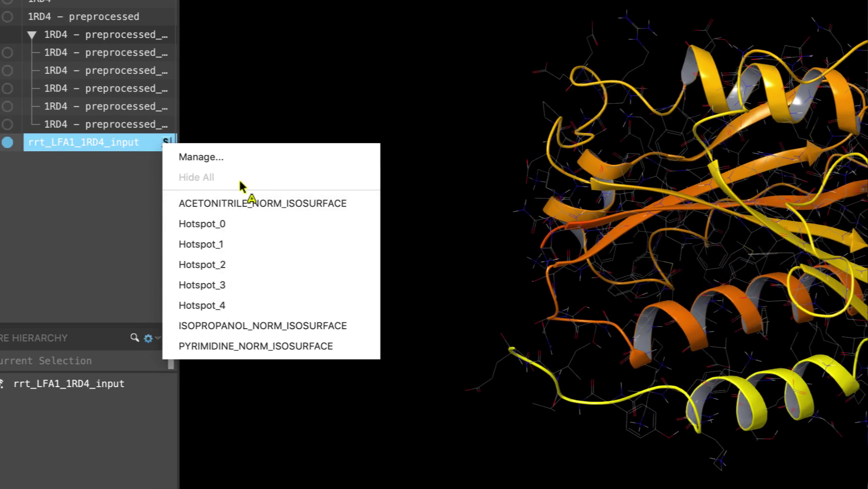
{"action": "left_click", "coordinate": [197, 203]}
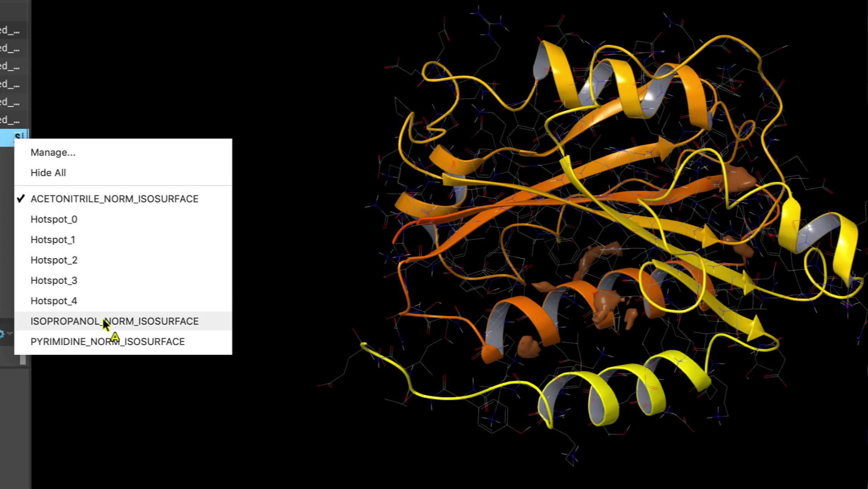
{"action": "left_click", "coordinate": [176, 325]}
{"action": "left_click", "coordinate": [123, 343]}
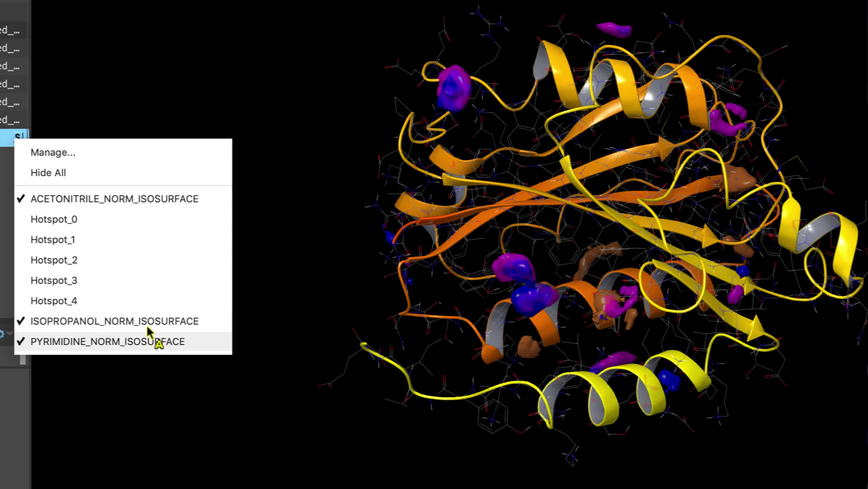
{"action": "left_click", "coordinate": [78, 227]}
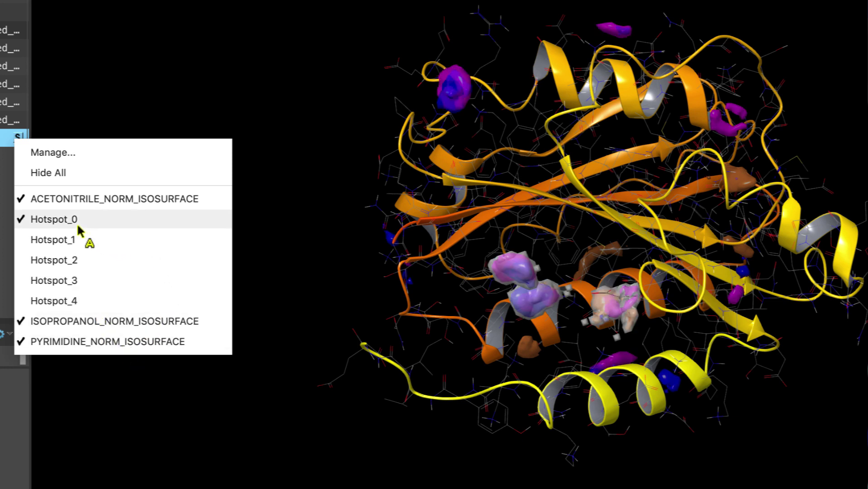
{"action": "left_click", "coordinate": [267, 252]}
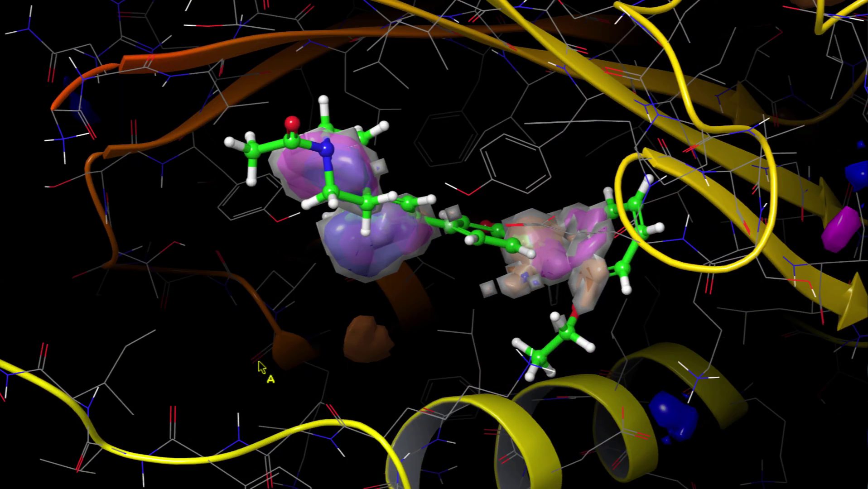
Zoom in on the bound ligand and open the surface management table
{"action": "middle_click_drag", "start_coordinate": [262, 368], "coordinate": [248, 330]}
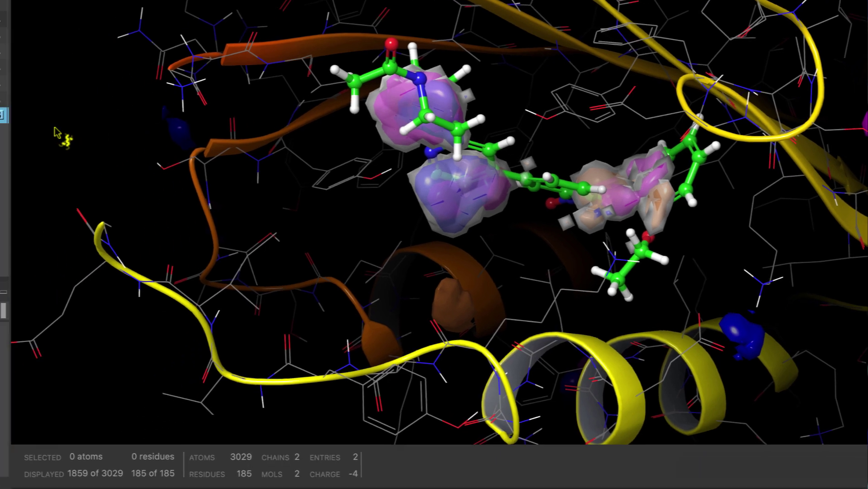
{"action": "left_click", "coordinate": [39, 100]}
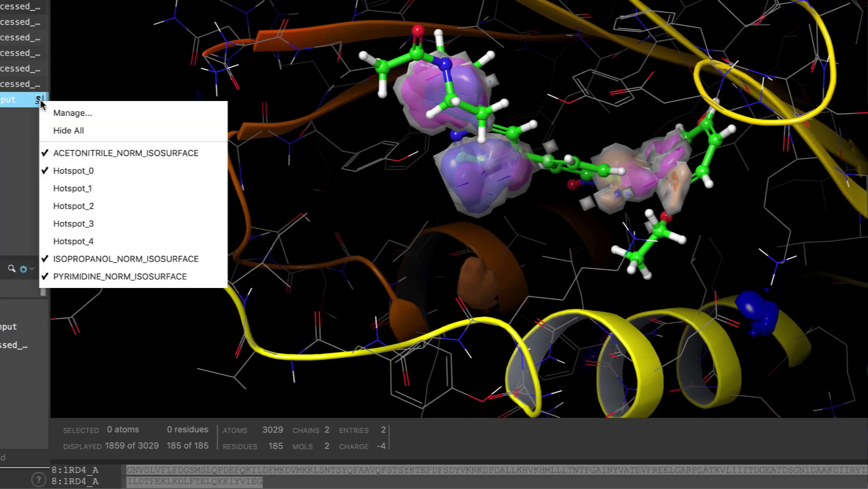
{"action": "left_click", "coordinate": [63, 114]}
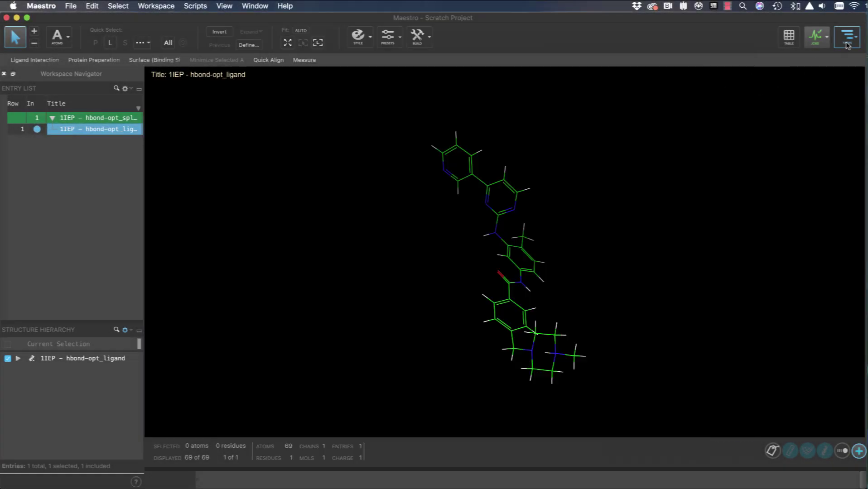
Launch Reaction-Based Enumeration from the Enumeration and Ideation task browser
{"action": "left_click", "coordinate": [847, 37]}
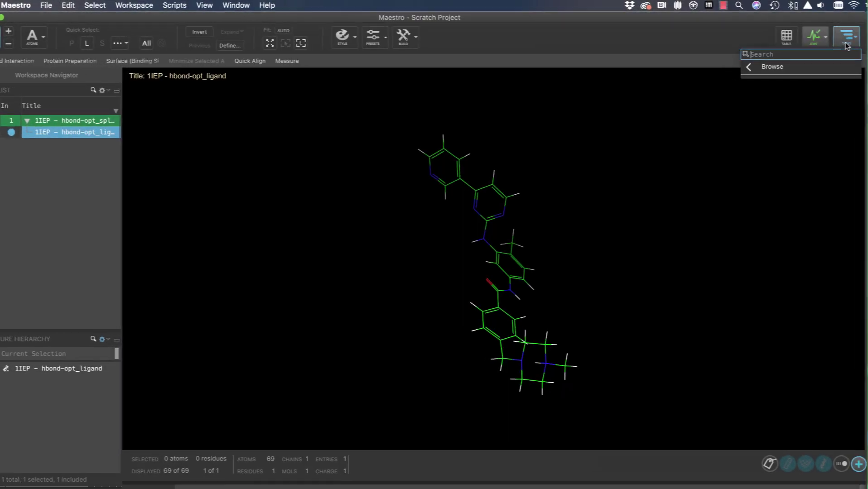
{"action": "mouse_move", "coordinate": [775, 66]}
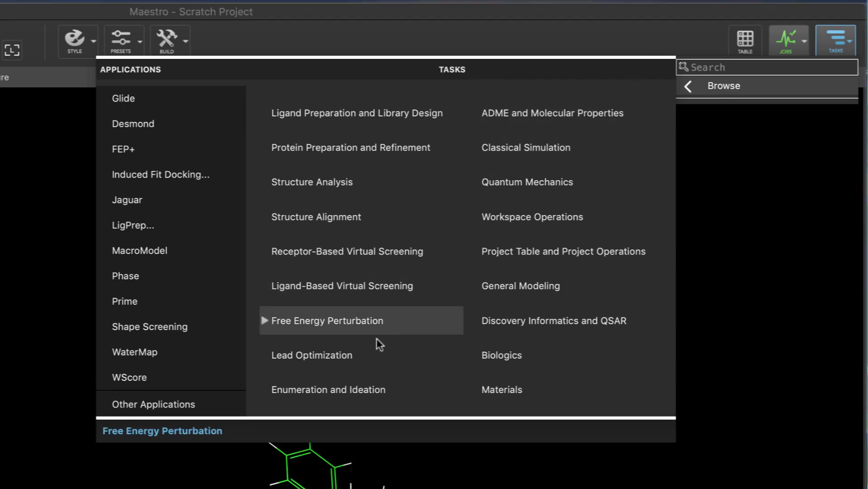
{"action": "left_click", "coordinate": [385, 389]}
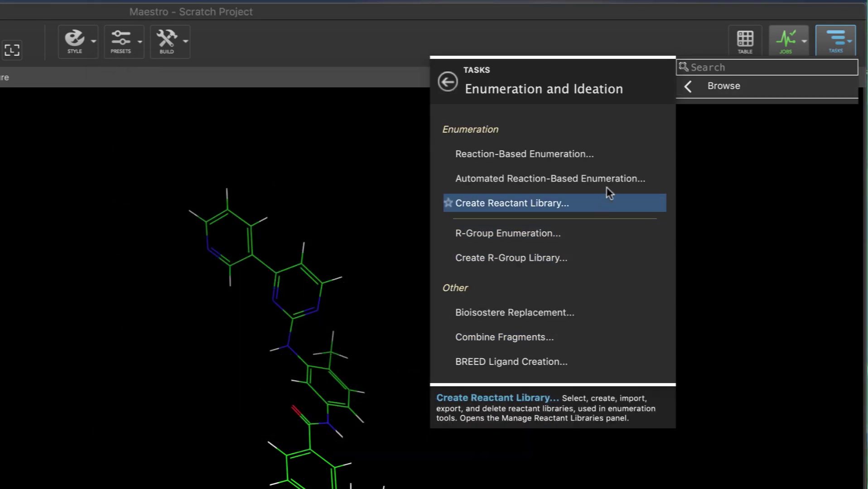
{"action": "left_click", "coordinate": [630, 150]}
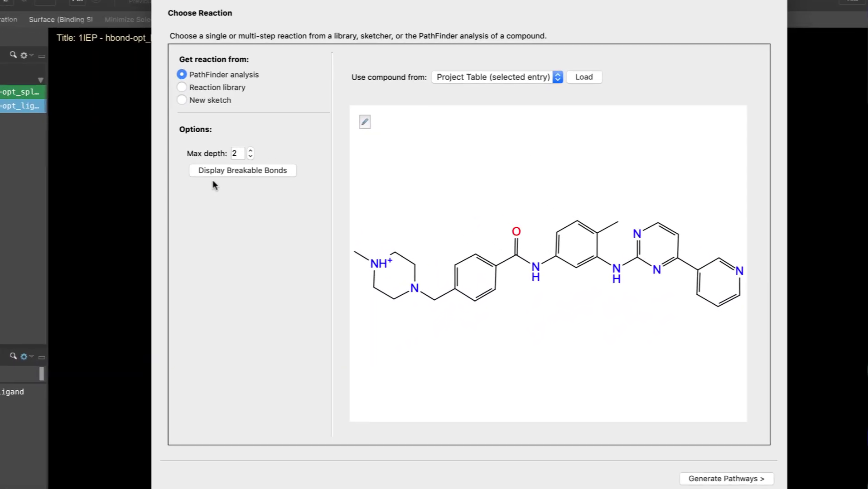
Lock the benzamide and central benzene rings as immutable, then generate pathways with max depth 3
{"action": "left_click", "coordinate": [285, 170]}
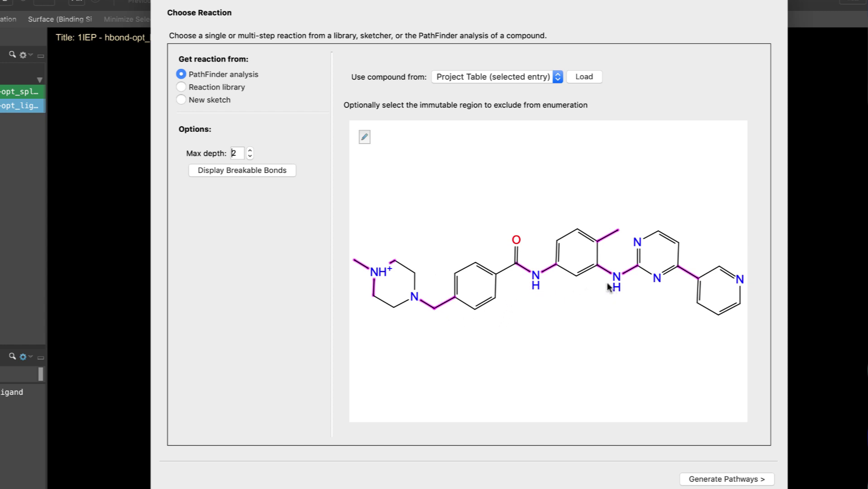
{"action": "mouse_move", "coordinate": [455, 327]}
{"action": "left_mouse_down"}
{"action": "mouse_move", "coordinate": [447, 268]}
{"action": "mouse_move", "coordinate": [506, 230]}
{"action": "mouse_move", "coordinate": [525, 243]}
{"action": "mouse_move", "coordinate": [519, 310]}
{"action": "mouse_move", "coordinate": [497, 327]}
{"action": "mouse_move", "coordinate": [455, 327]}
{"action": "mouse_move", "coordinate": [418, 255]}
{"action": "mouse_move", "coordinate": [328, 268]}
{"action": "mouse_move", "coordinate": [419, 343]}
{"action": "mouse_move", "coordinate": [456, 337]}
{"action": "left_mouse_up"}
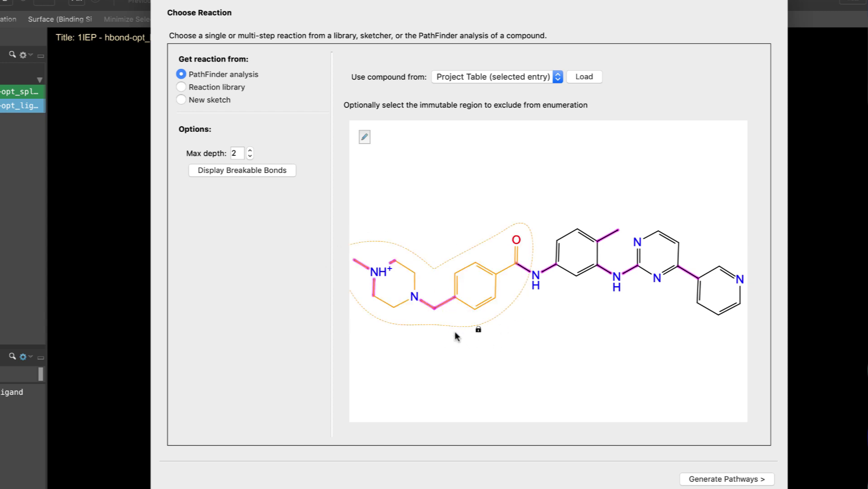
{"action": "left_click", "coordinate": [566, 343]}
{"action": "mouse_move", "coordinate": [660, 302]}
{"action": "left_mouse_down"}
{"action": "mouse_move", "coordinate": [689, 274]}
{"action": "mouse_move", "coordinate": [694, 341]}
{"action": "mouse_move", "coordinate": [686, 341]}
{"action": "left_mouse_up"}
{"action": "left_click", "coordinate": [642, 342]}
{"action": "mouse_move", "coordinate": [591, 305]}
{"action": "left_mouse_down"}
{"action": "mouse_move", "coordinate": [603, 205]}
{"action": "mouse_move", "coordinate": [484, 253]}
{"action": "mouse_move", "coordinate": [474, 270]}
{"action": "mouse_move", "coordinate": [481, 324]}
{"action": "mouse_move", "coordinate": [529, 322]}
{"action": "mouse_move", "coordinate": [579, 307]}
{"action": "left_mouse_up"}
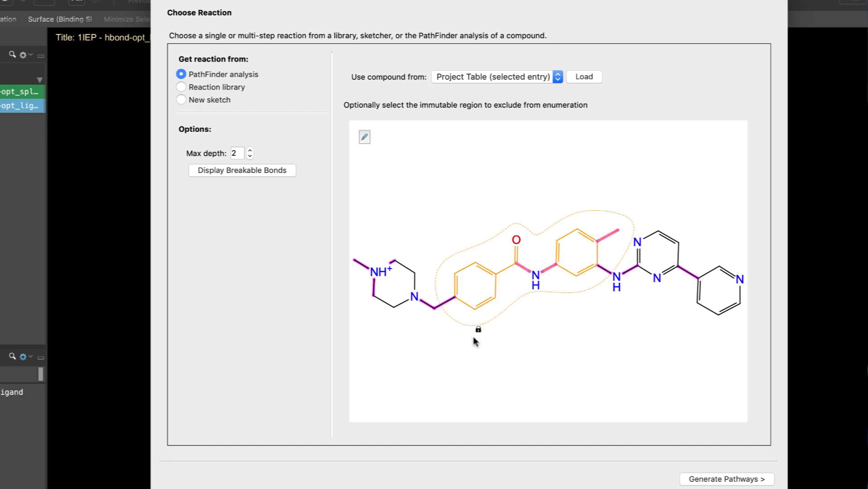
{"action": "left_click", "coordinate": [747, 479]}
Generate the synthetic routes and review the pathways in a widened path list
{"action": "left_click", "coordinate": [474, 266]}
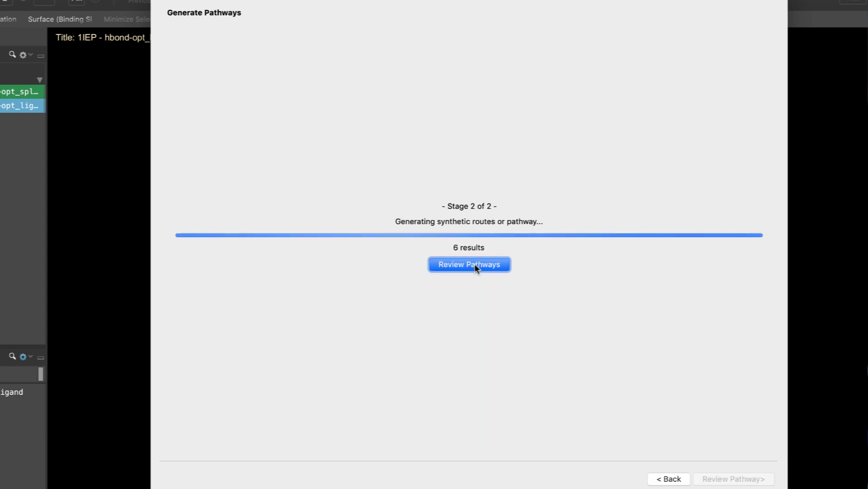
{"action": "left_click", "coordinate": [475, 265]}
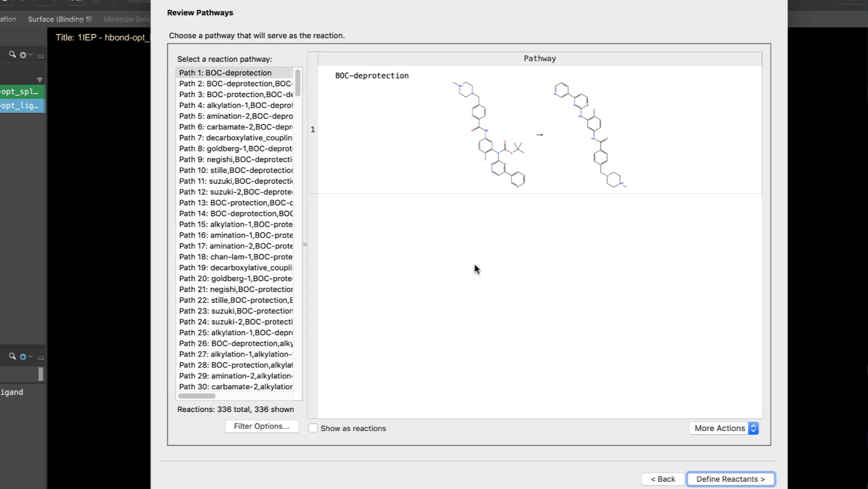
{"action": "left_click_drag", "start_coordinate": [304, 245], "coordinate": [363, 255]}
Preview the reactions of Paths 2, 5, 10 and 16
{"action": "left_click", "coordinate": [288, 85]}
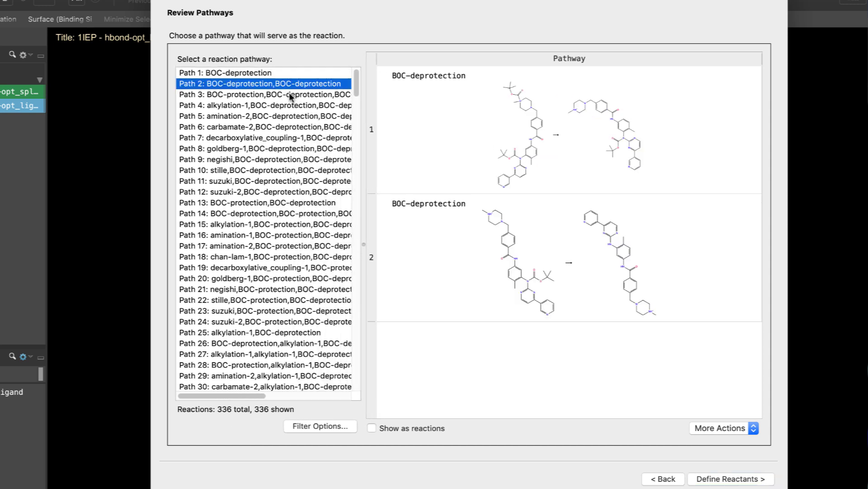
{"action": "left_click", "coordinate": [289, 117]}
{"action": "left_click", "coordinate": [282, 170]}
{"action": "left_click", "coordinate": [274, 235]}
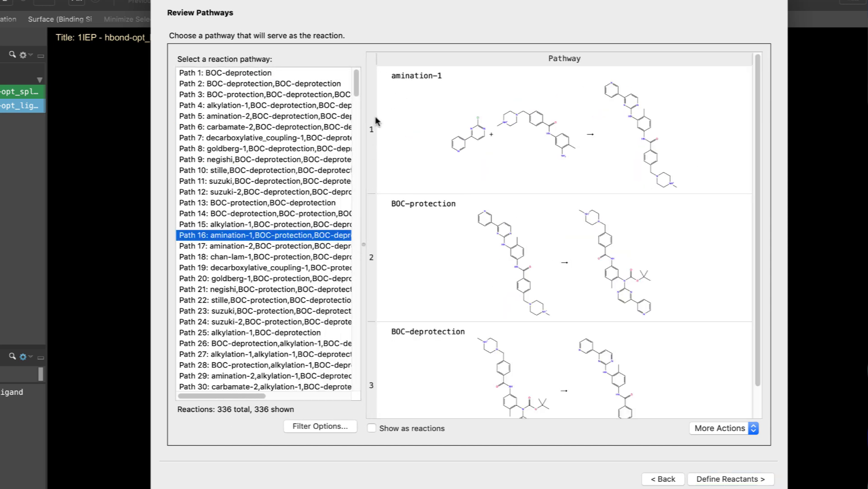
{"action": "left_click_drag", "start_coordinate": [356, 89], "coordinate": [355, 405]}
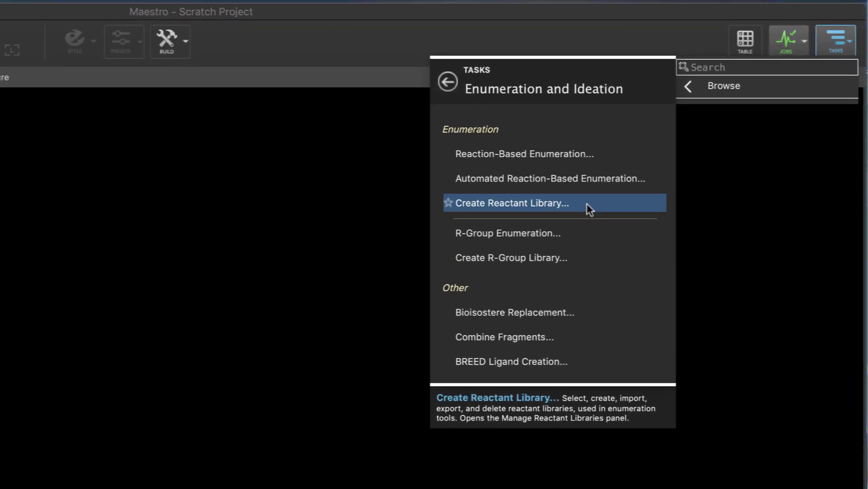
Create a new reactant library named amidines_new sourced from amidines_custom2019.SDF
{"action": "left_click", "coordinate": [587, 204]}
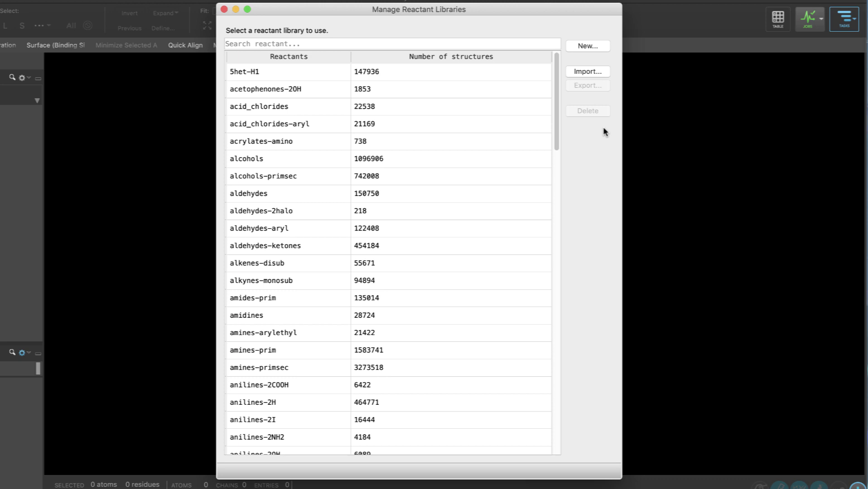
{"action": "left_click", "coordinate": [588, 47]}
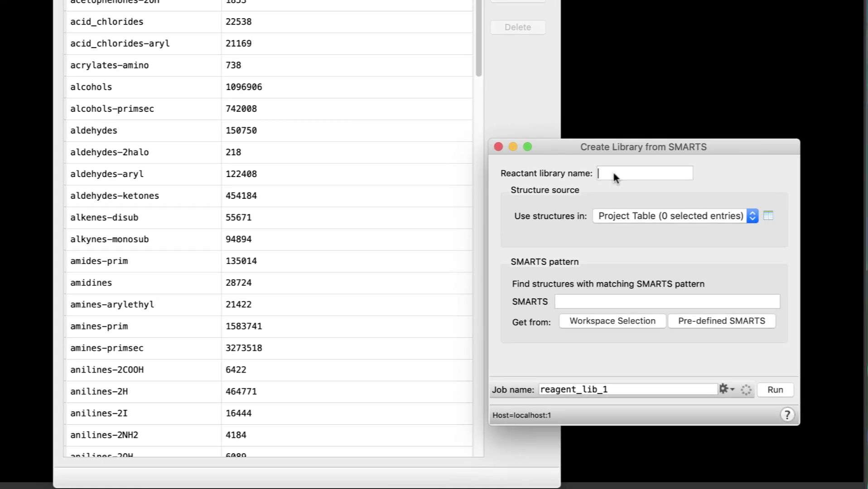
{"action": "type", "text": "amidines_new"}
{"action": "left_click", "coordinate": [680, 216]}
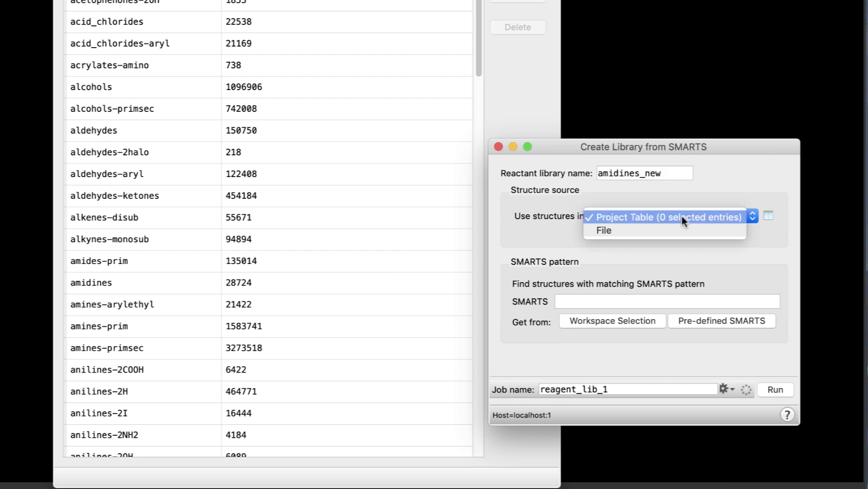
{"action": "left_click", "coordinate": [673, 230]}
{"action": "left_click", "coordinate": [721, 240]}
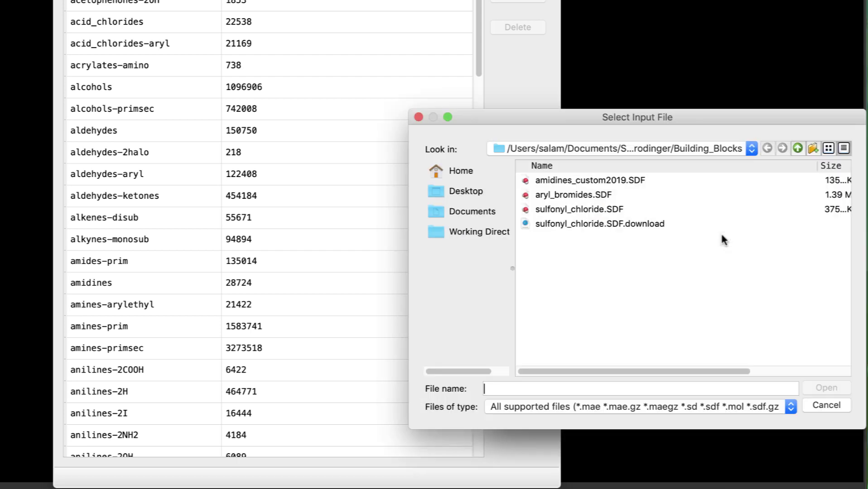
{"action": "double_click", "coordinate": [609, 181]}
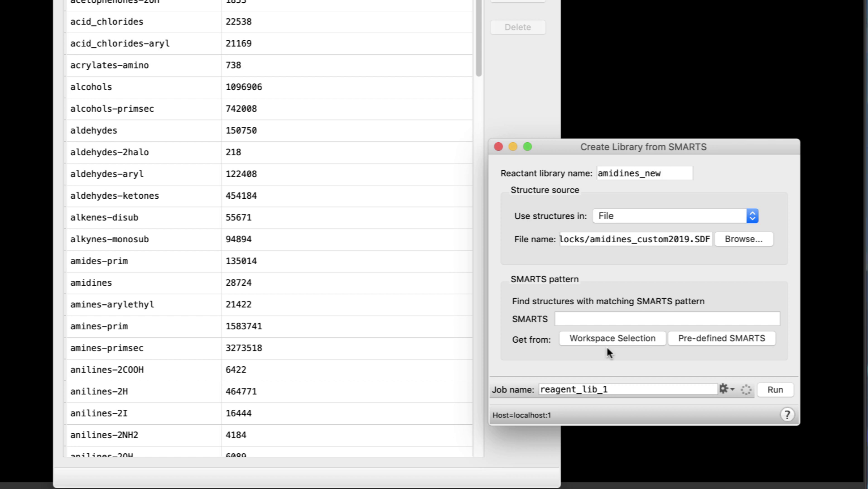
Apply the predefined amidines SMARTS pattern, run the library job, and select amidines_new
{"action": "left_click", "coordinate": [734, 343]}
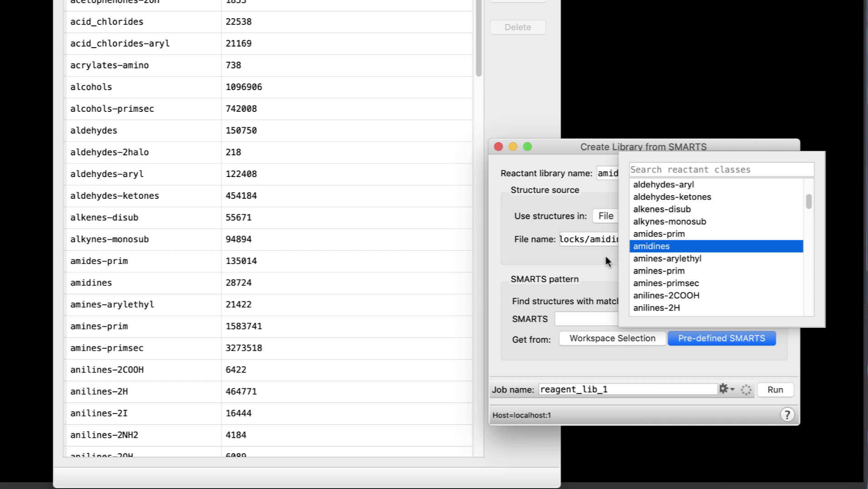
{"action": "key", "text": "Return"}
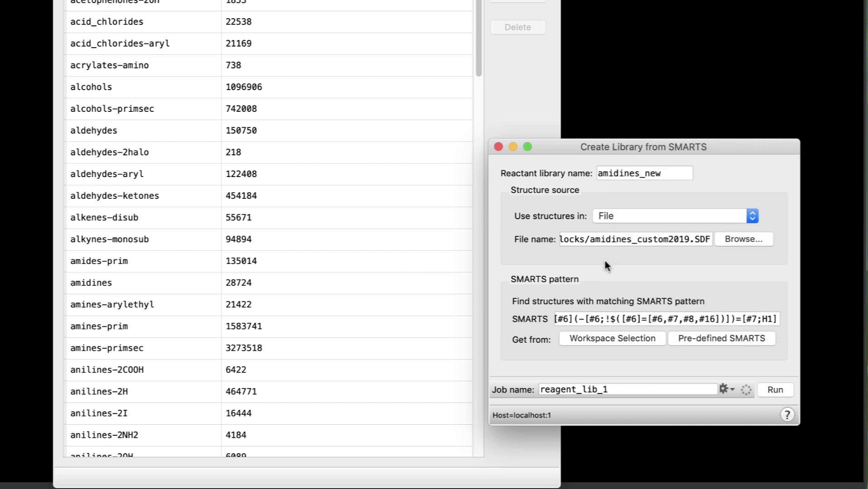
{"action": "left_click", "coordinate": [770, 389]}
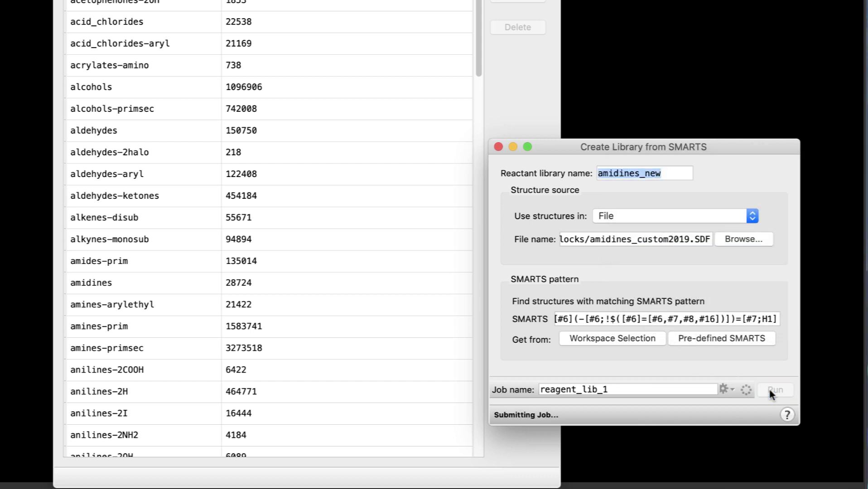
{"action": "left_click", "coordinate": [259, 304]}
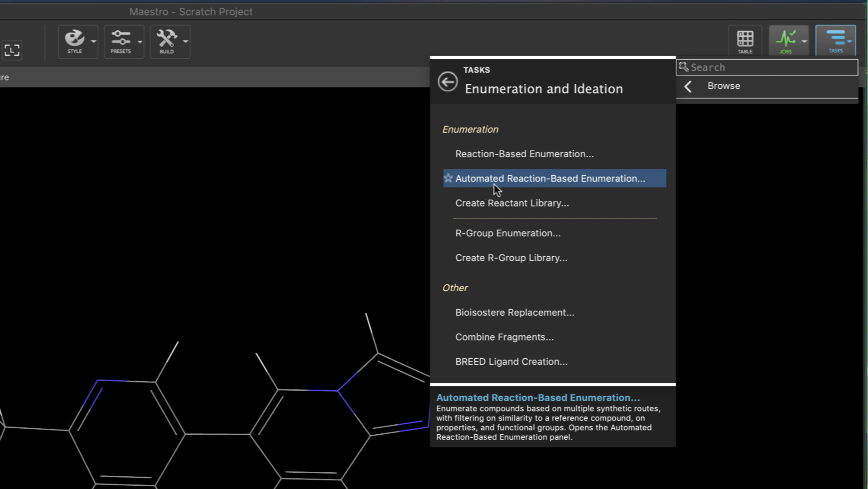
Load the morpholine amide compound into automated enumeration and review the Reactant 1 library choices unchanged
{"action": "left_click", "coordinate": [575, 179]}
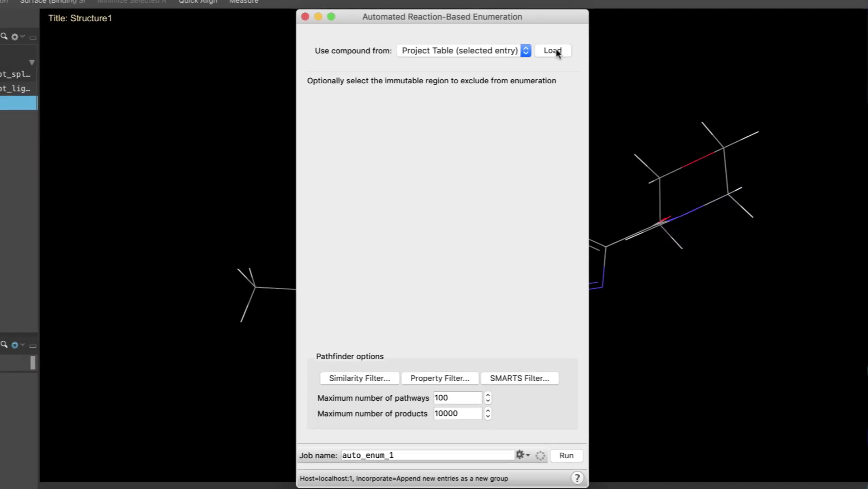
{"action": "left_click", "coordinate": [553, 50]}
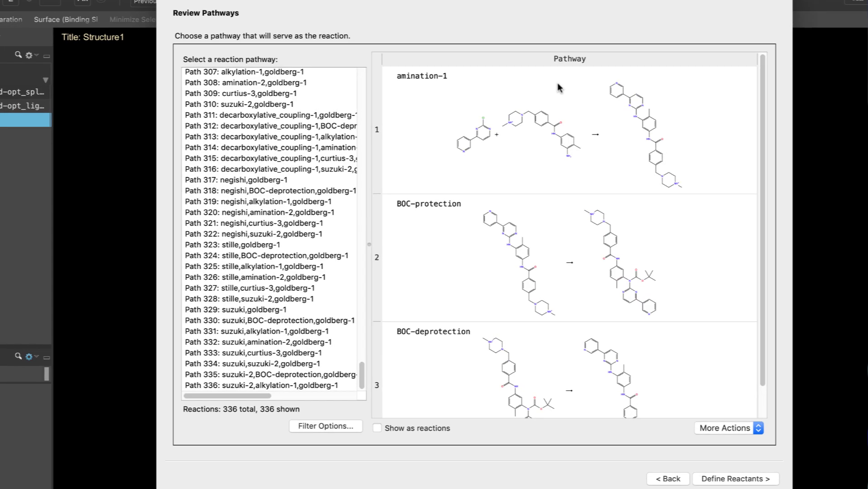
{"action": "left_click_drag", "start_coordinate": [362, 378], "coordinate": [359, 82]}
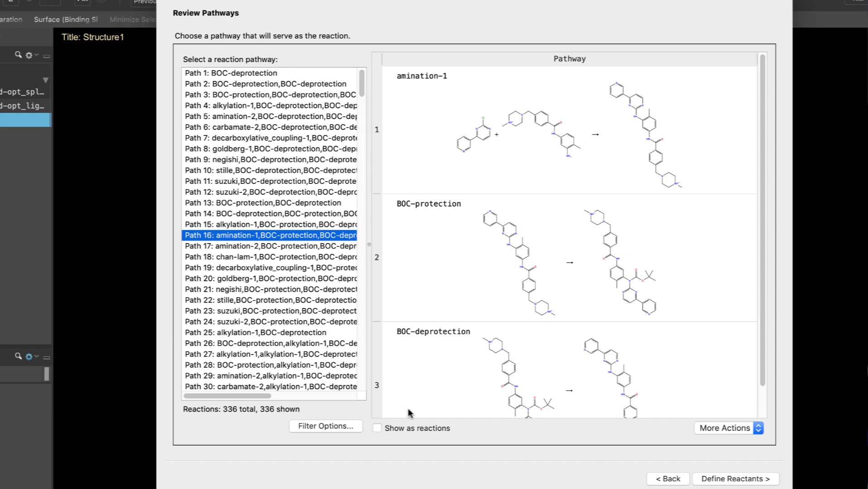
{"action": "left_click", "coordinate": [718, 479]}
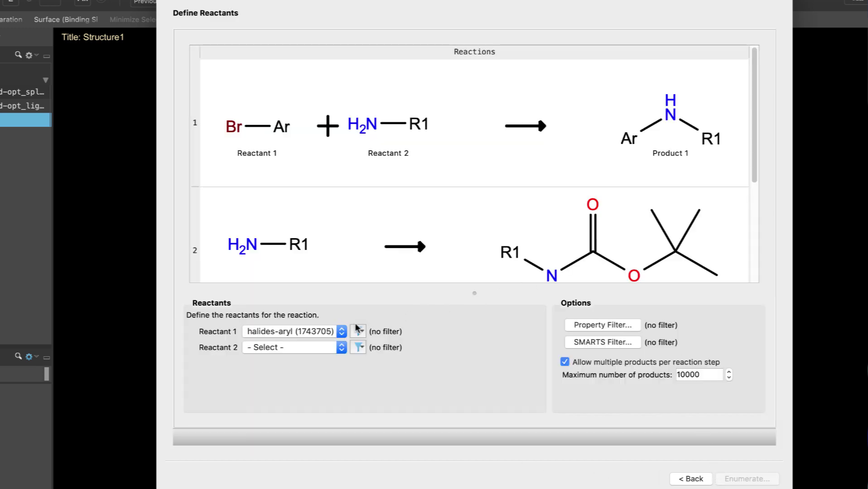
{"action": "left_click", "coordinate": [313, 332]}
{"action": "left_click", "coordinate": [455, 392]}
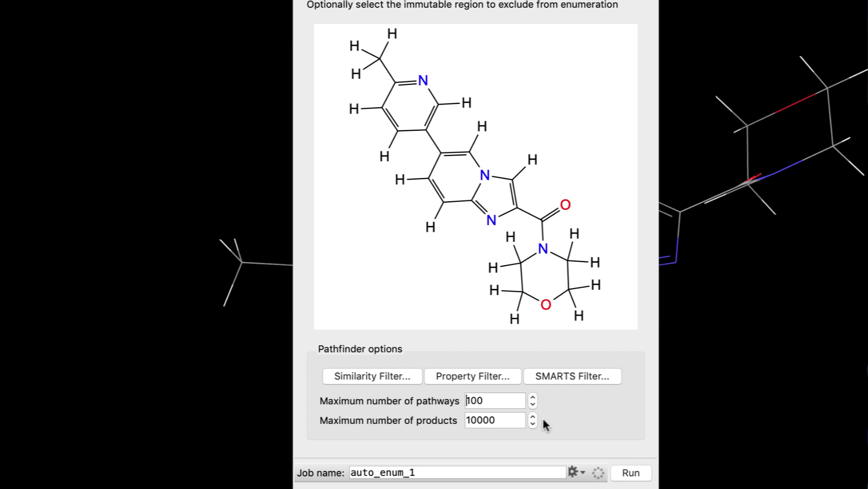
Add a keep-top-10% similarity filter, lock the imidazopyridine core as immutable, and run enumeration
{"action": "left_click", "coordinate": [392, 376]}
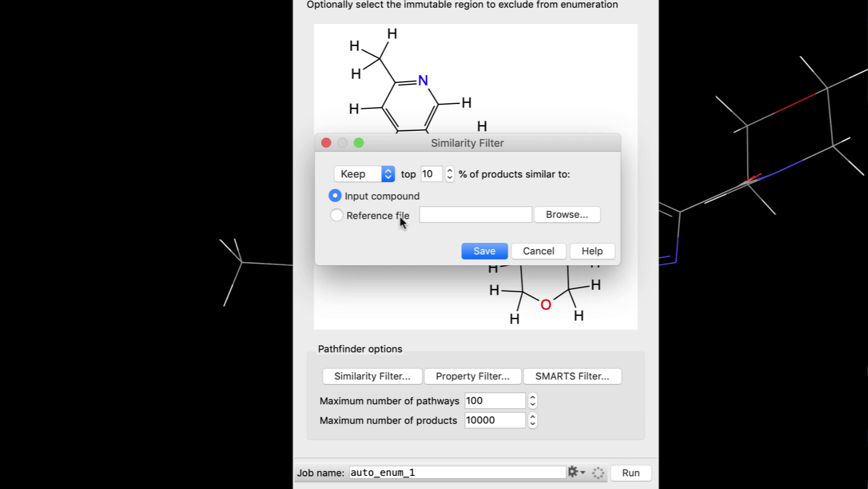
{"action": "left_click", "coordinate": [388, 174]}
{"action": "left_click", "coordinate": [388, 174]}
{"action": "left_click", "coordinate": [493, 249]}
{"action": "mouse_move", "coordinate": [492, 244]}
{"action": "left_mouse_down"}
{"action": "mouse_move", "coordinate": [516, 165]}
{"action": "mouse_move", "coordinate": [431, 145]}
{"action": "mouse_move", "coordinate": [426, 247]}
{"action": "left_mouse_up"}
{"action": "left_click", "coordinate": [632, 472]}
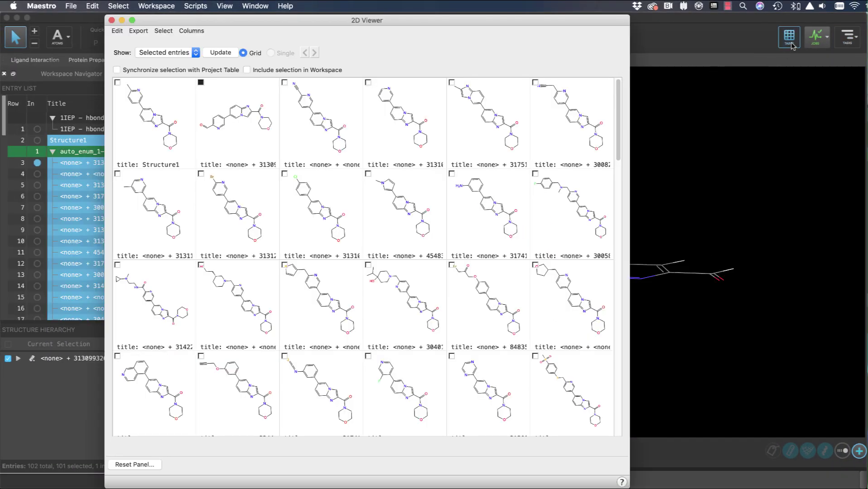
Show the enumerated products in the Project Table, sorted by similarity, scrolled to the route columns
{"action": "left_click", "coordinate": [789, 40]}
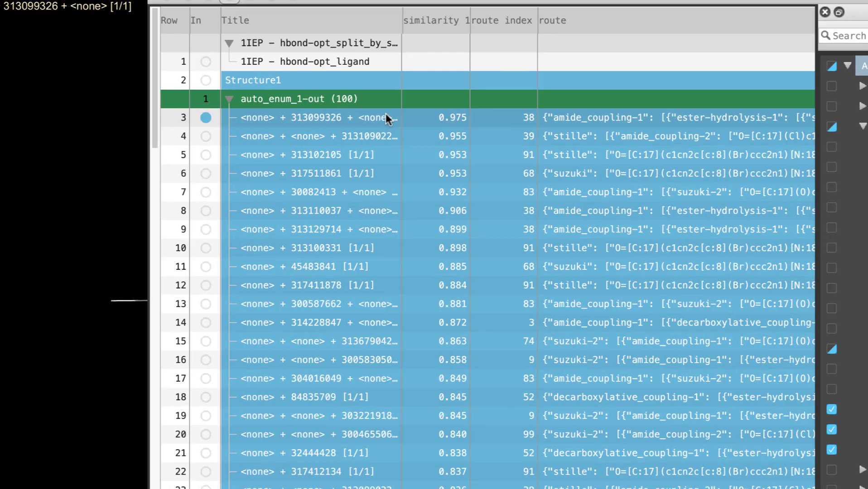
{"action": "left_click", "coordinate": [469, 19]}
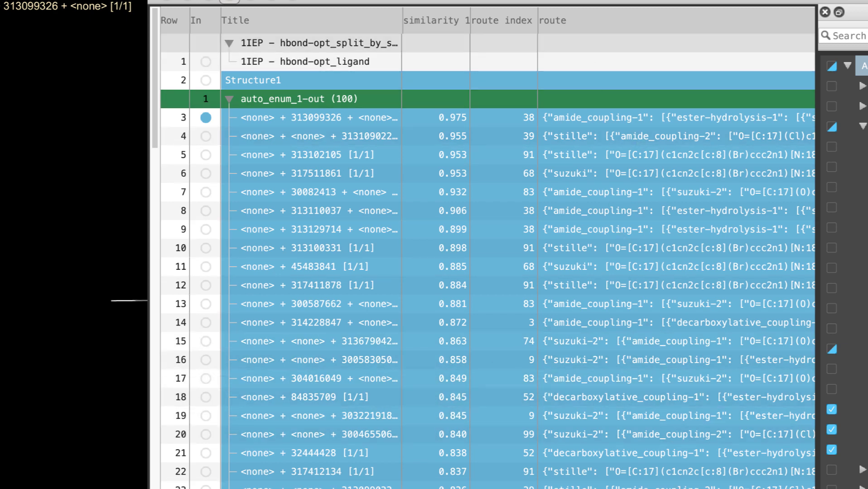
{"action": "scroll", "coordinate": [609, 248], "scroll_direction": "right", "scroll_amount": 3}
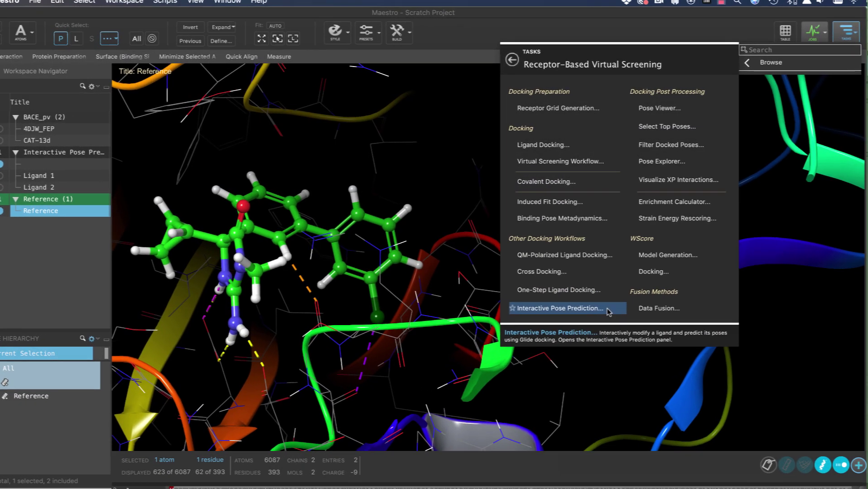
In Interactive Pose Prediction, delete the chlorine and add a bond on the right phenyl ring
{"action": "left_click", "coordinate": [603, 299]}
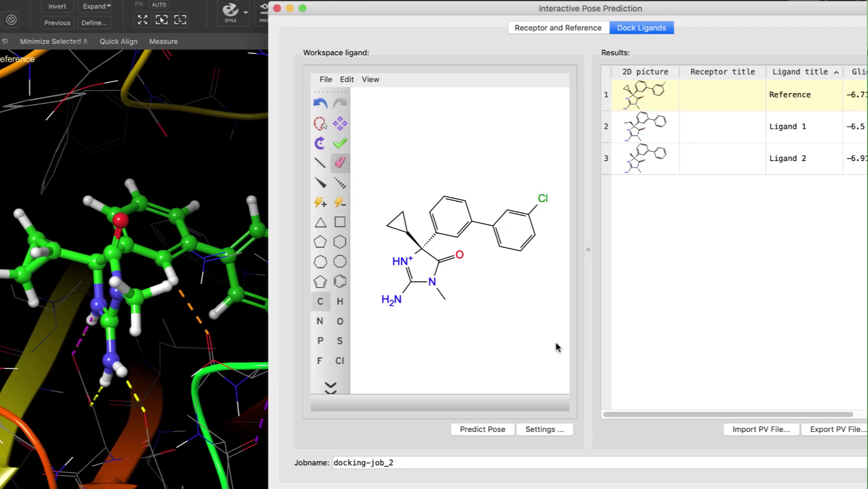
{"action": "left_click", "coordinate": [575, 27]}
{"action": "left_click", "coordinate": [634, 26]}
{"action": "left_click", "coordinate": [344, 163]}
{"action": "left_click", "coordinate": [543, 199]}
{"action": "left_click", "coordinate": [320, 163]}
{"action": "left_click", "coordinate": [528, 216]}
Dock the edited ligand, view Ligand 3's -6.51 result, and close the window
{"action": "left_click", "coordinate": [495, 428]}
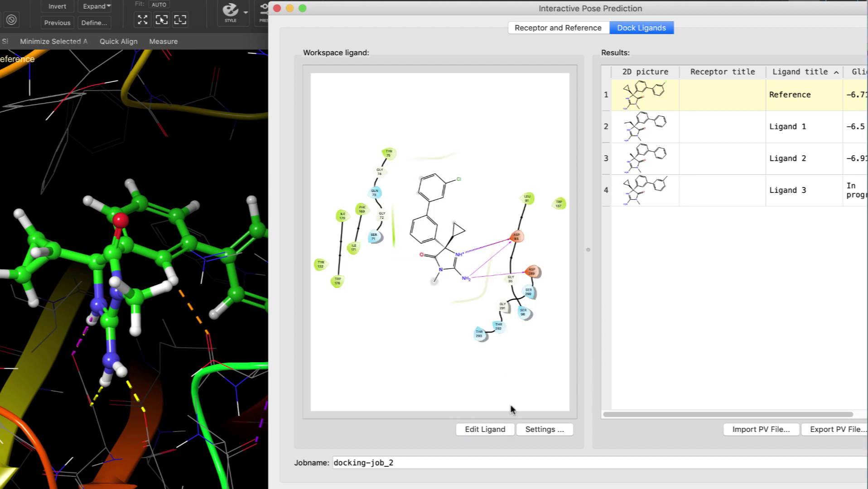
{"action": "left_click", "coordinate": [656, 200]}
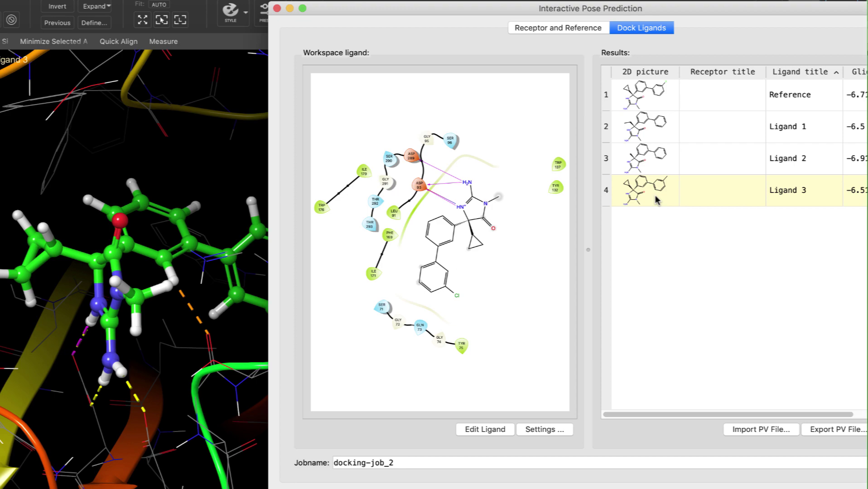
{"action": "left_click", "coordinate": [277, 281]}
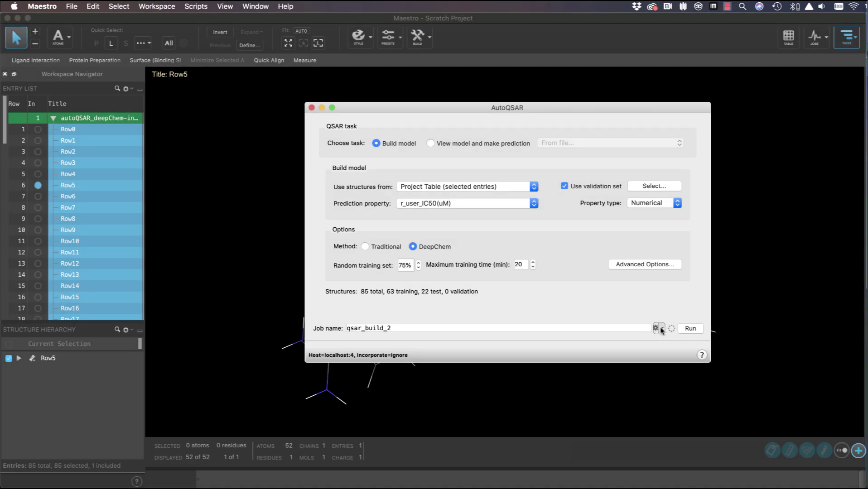
Open Job Settings for the DeepChem AutoQSAR build predicting r_user_IC50(uM)
{"action": "left_click", "coordinate": [659, 329]}
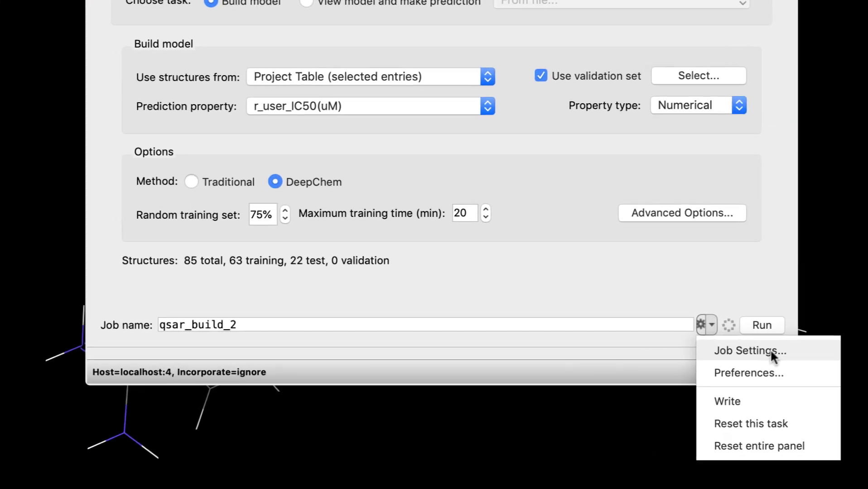
{"action": "left_click", "coordinate": [696, 346]}
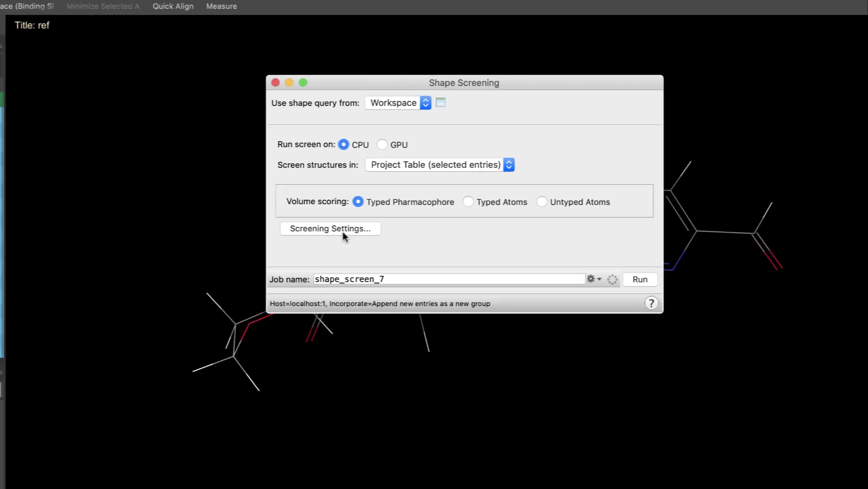
Keep Maximum similarity normalization in shape screening settings and highlight the -atomweights help line in Terminal
{"action": "left_click", "coordinate": [390, 224]}
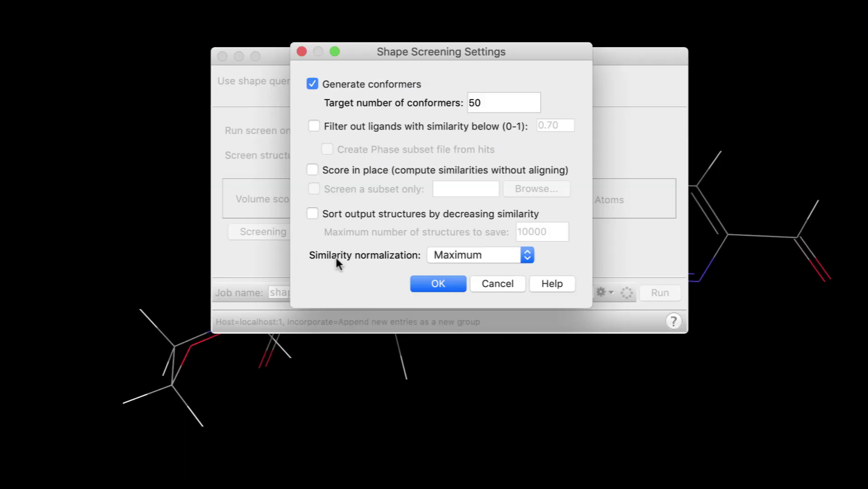
{"action": "left_click", "coordinate": [533, 252]}
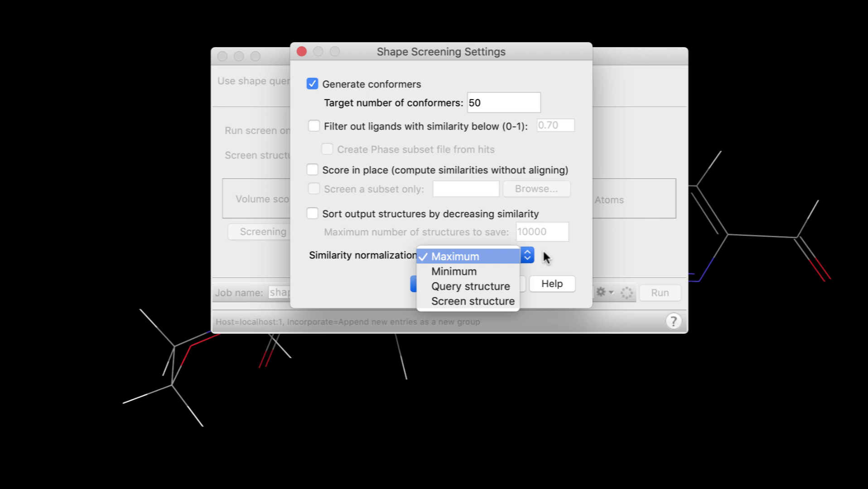
{"action": "left_click", "coordinate": [546, 254]}
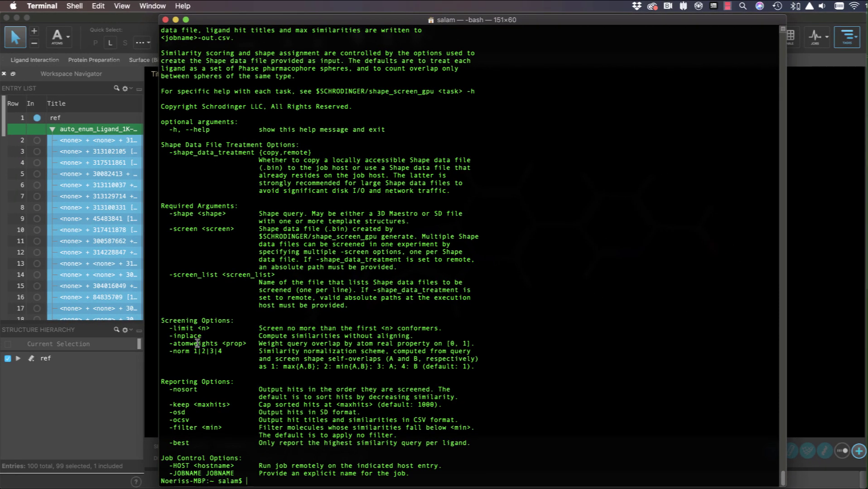
{"action": "double_click", "coordinate": [24, 410]}
{"action": "triple_click", "coordinate": [197, 342]}
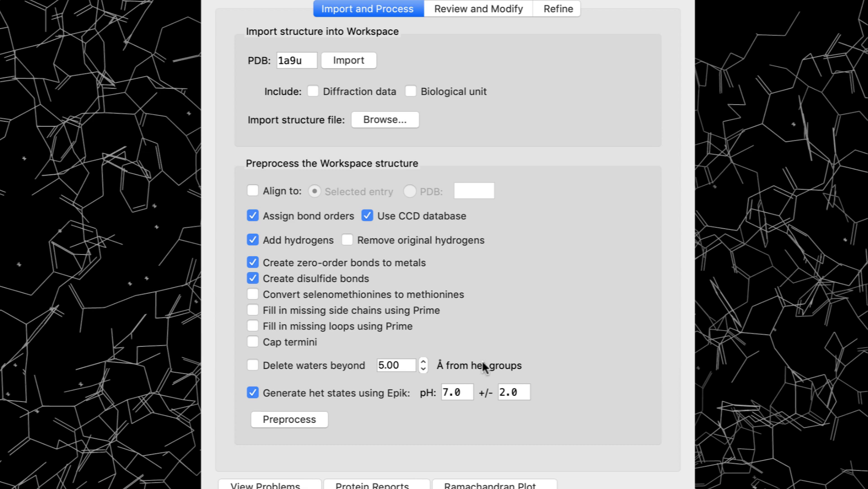
Show 1a9u's Refine settings: PROPKA pH 7.0, waters removed beyond 3.0 Å, OPLS3e minimization
{"action": "left_click", "coordinate": [560, 11]}
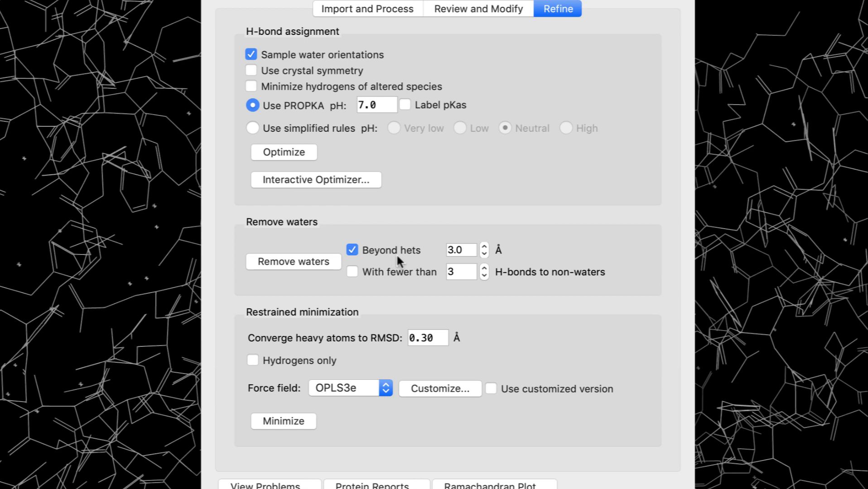
{"action": "mouse_move", "coordinate": [397, 253]}
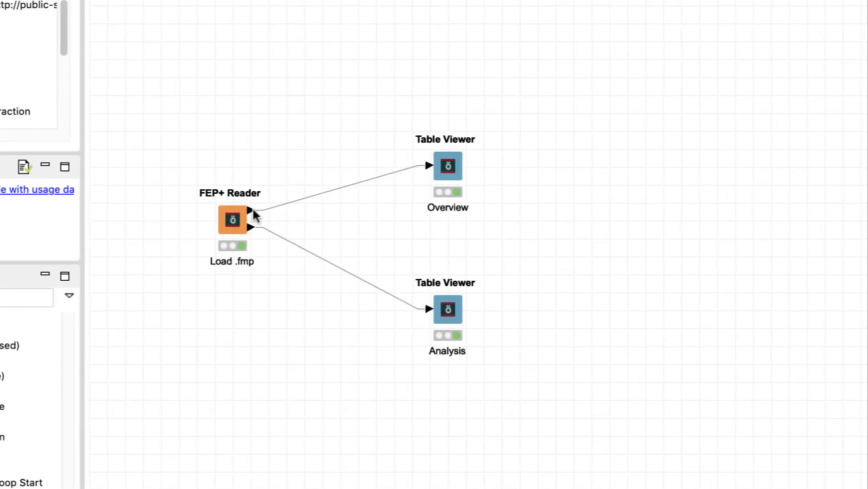
Inspect the FEP+ Reader output ports, view the FEP+ Analysis table, then browse LiveDesign's Data & Columns
{"action": "mouse_move", "coordinate": [251, 216]}
{"action": "mouse_move", "coordinate": [253, 232]}
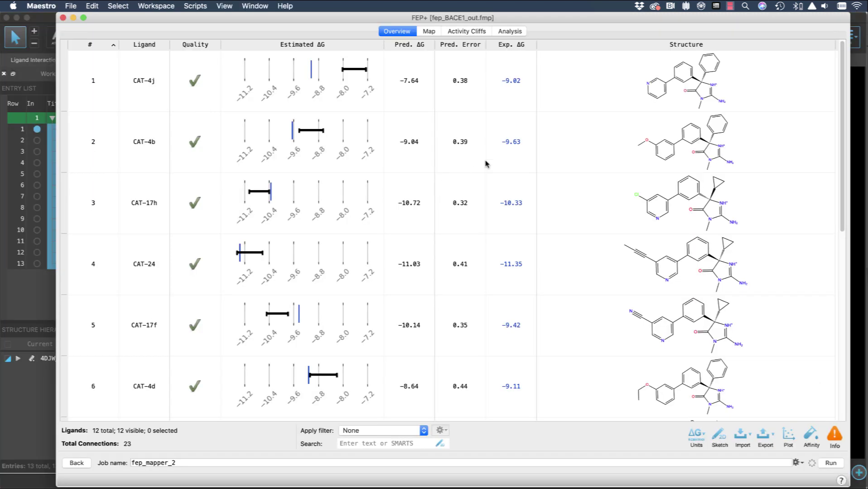
{"action": "left_click", "coordinate": [523, 31]}
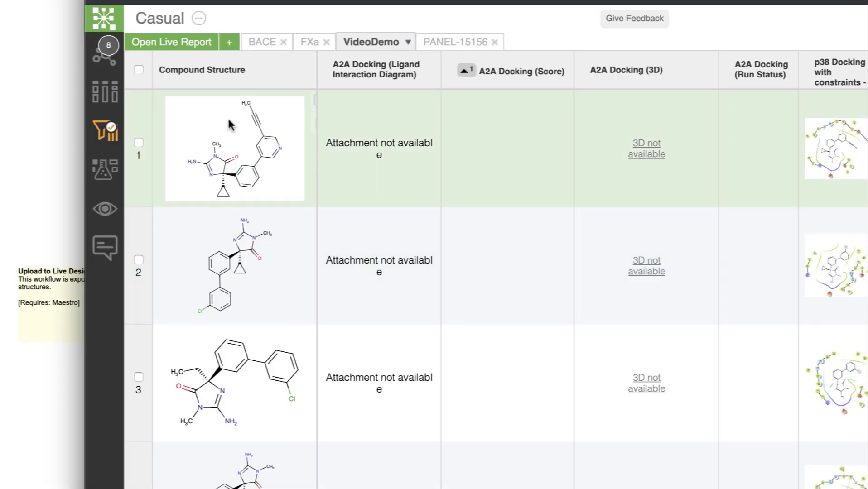
{"action": "left_click", "coordinate": [105, 93]}
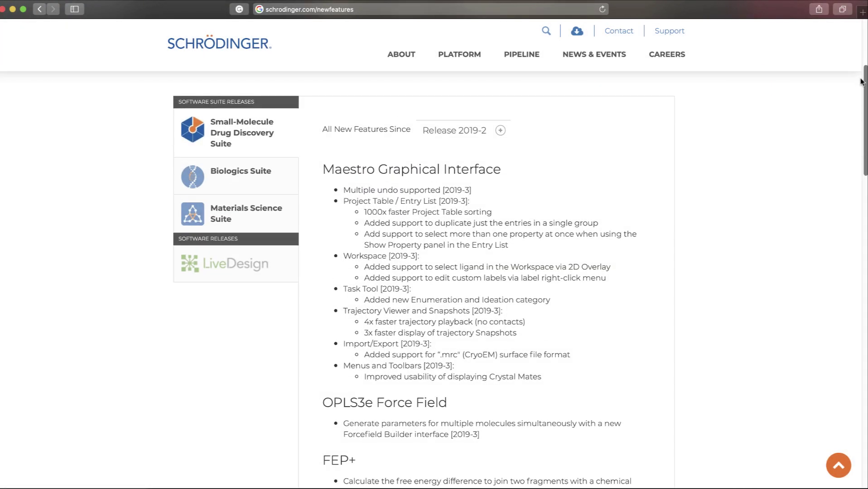
Scroll the schrodinger.com/newfeatures page in Safari to browse the 2019-3 release notes
{"action": "left_click_drag", "start_coordinate": [862, 81], "coordinate": [861, 41]}
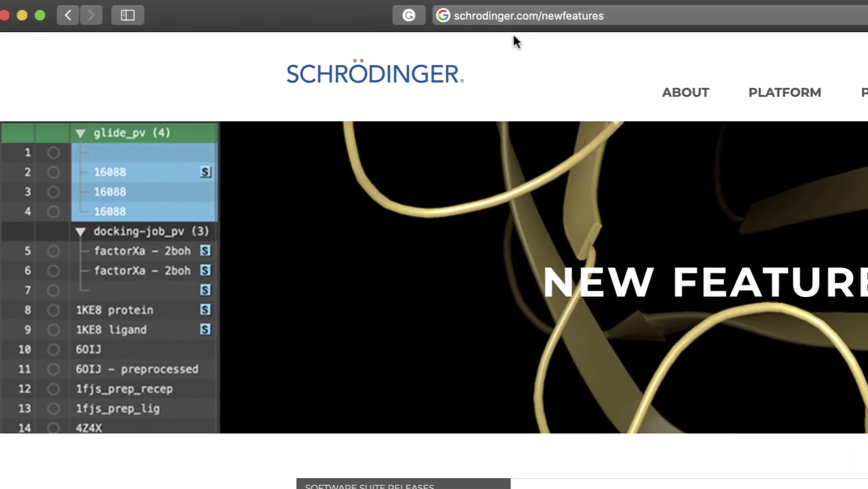